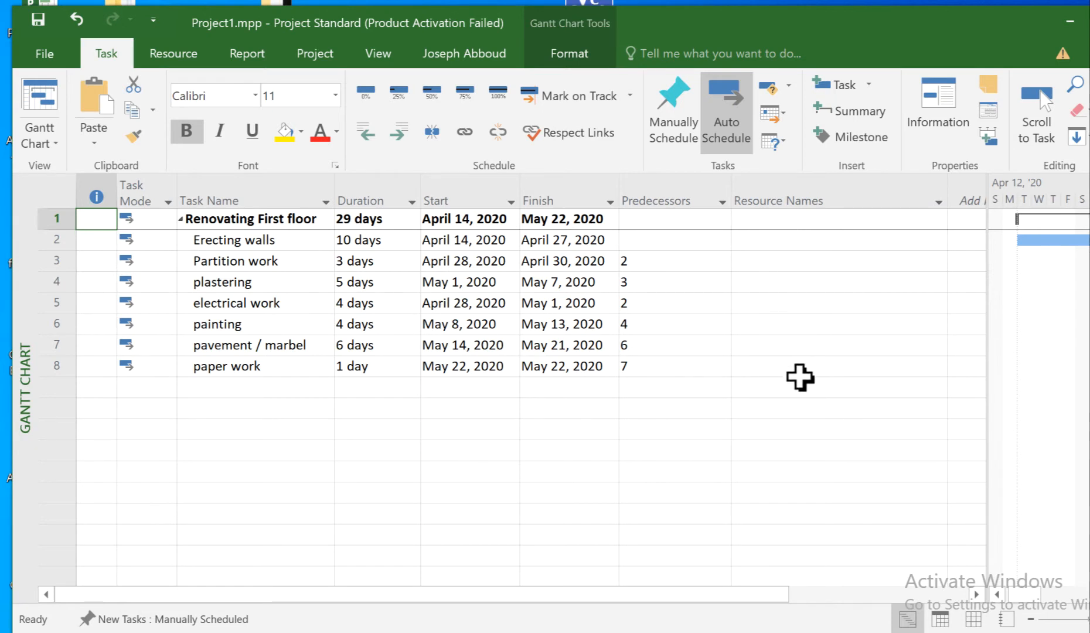
Open the Resource Sheet and add a new resource in the first row, entering the person's full name
{"action": "left_click", "coordinate": [181, 55]}
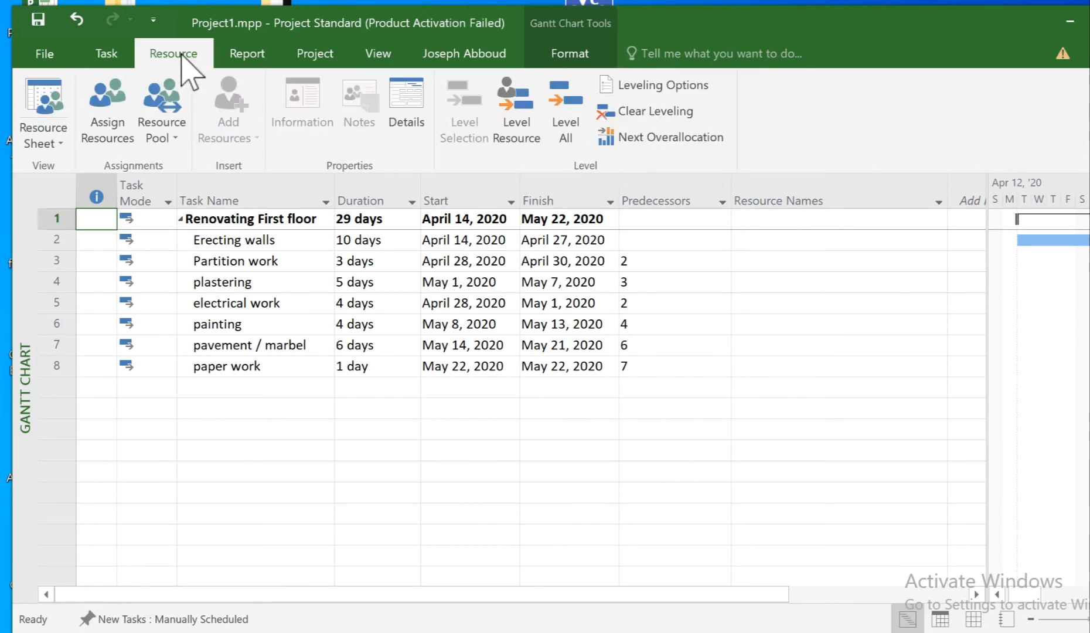
{"action": "left_click", "coordinate": [42, 113]}
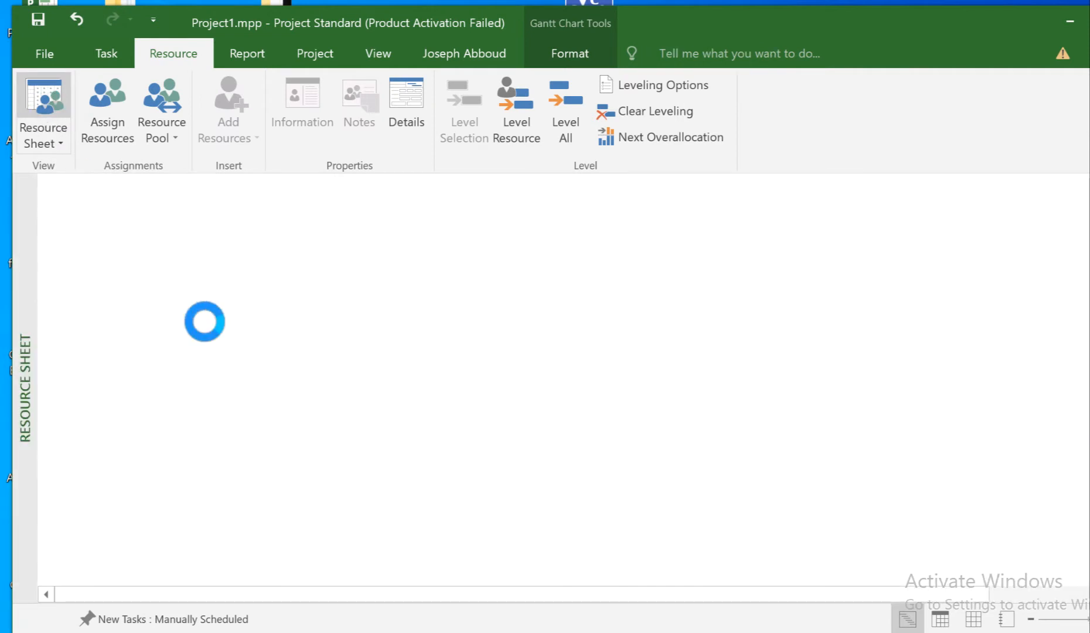
{"action": "left_click", "coordinate": [202, 201]}
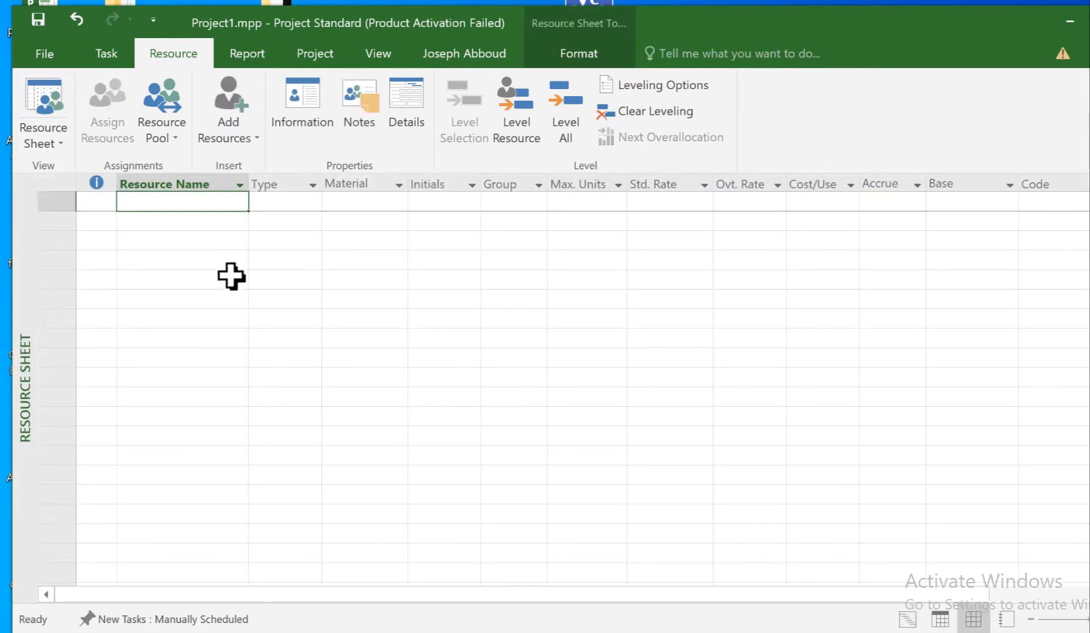
{"action": "type", "text": "Joe "}
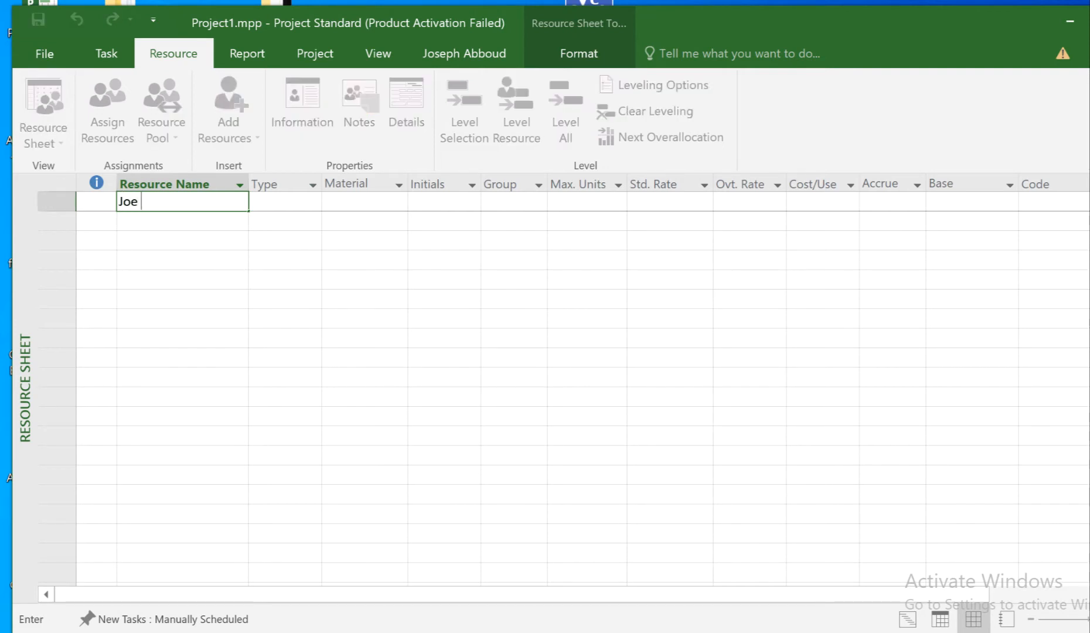
{"action": "type", "text": "Smith"}
{"action": "key", "text": "Return"}
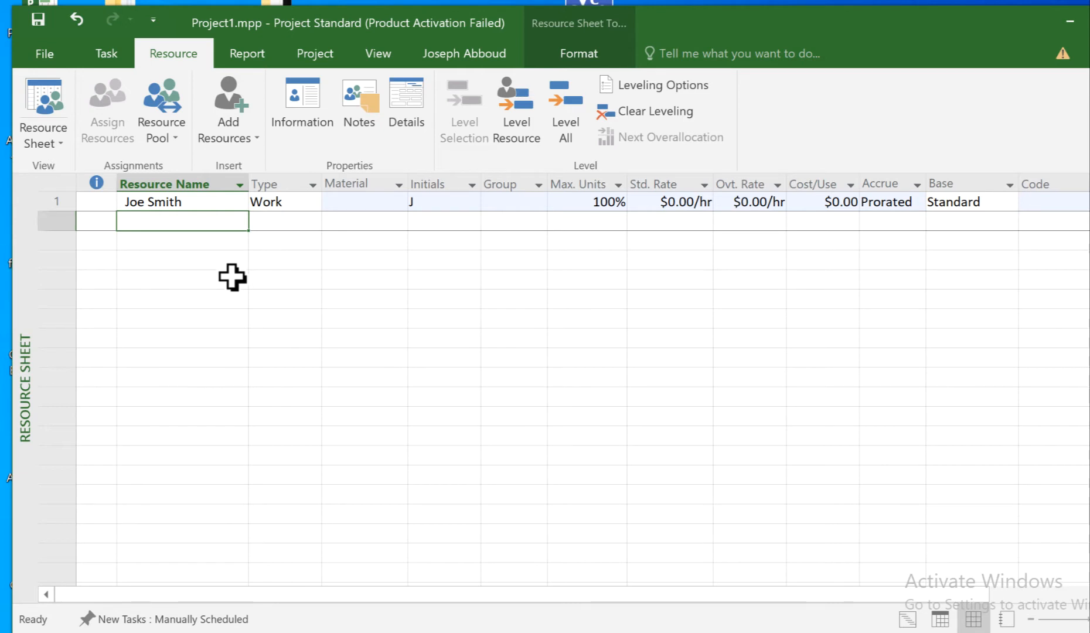
Extend the resource's initials in the Resource Information dialog to cover both the first and last name
{"action": "left_click", "coordinate": [214, 204]}
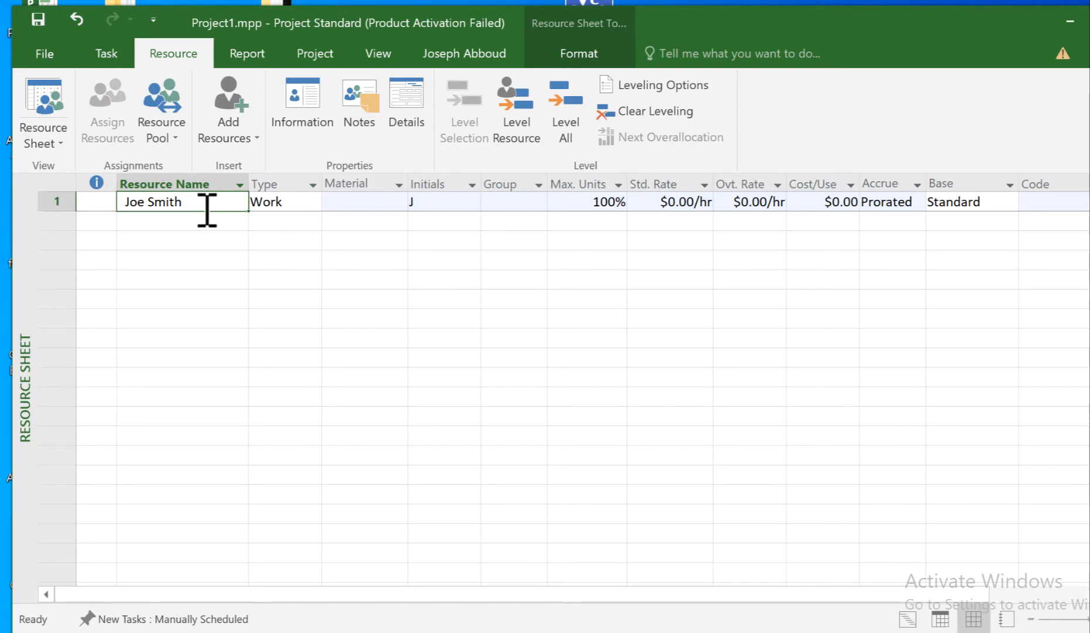
{"action": "left_click", "coordinate": [358, 204]}
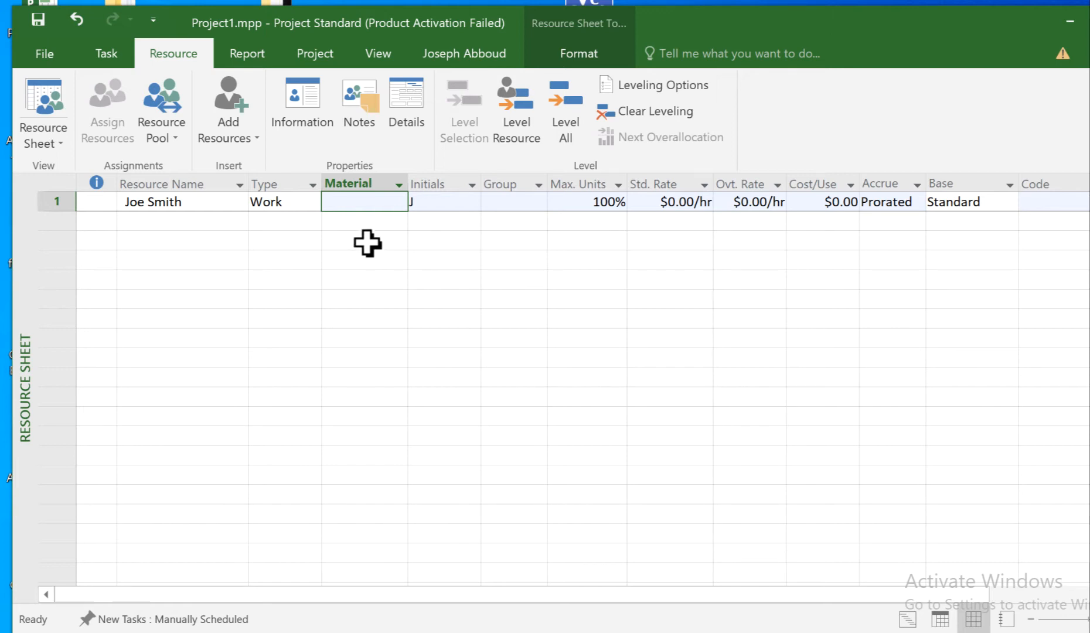
{"action": "left_click", "coordinate": [442, 204]}
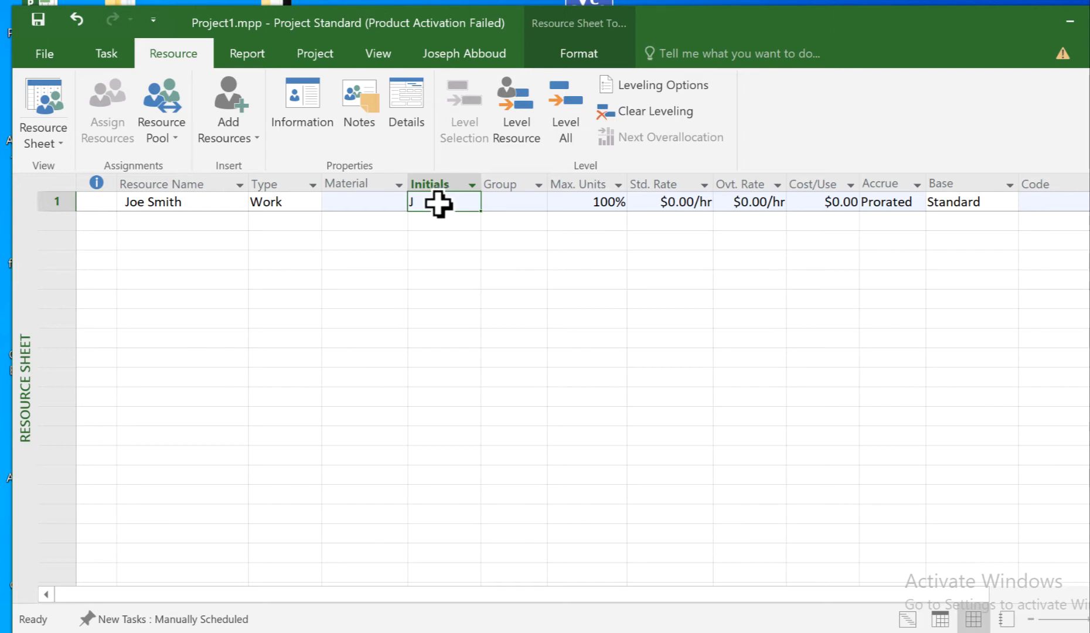
{"action": "double_click", "coordinate": [439, 203]}
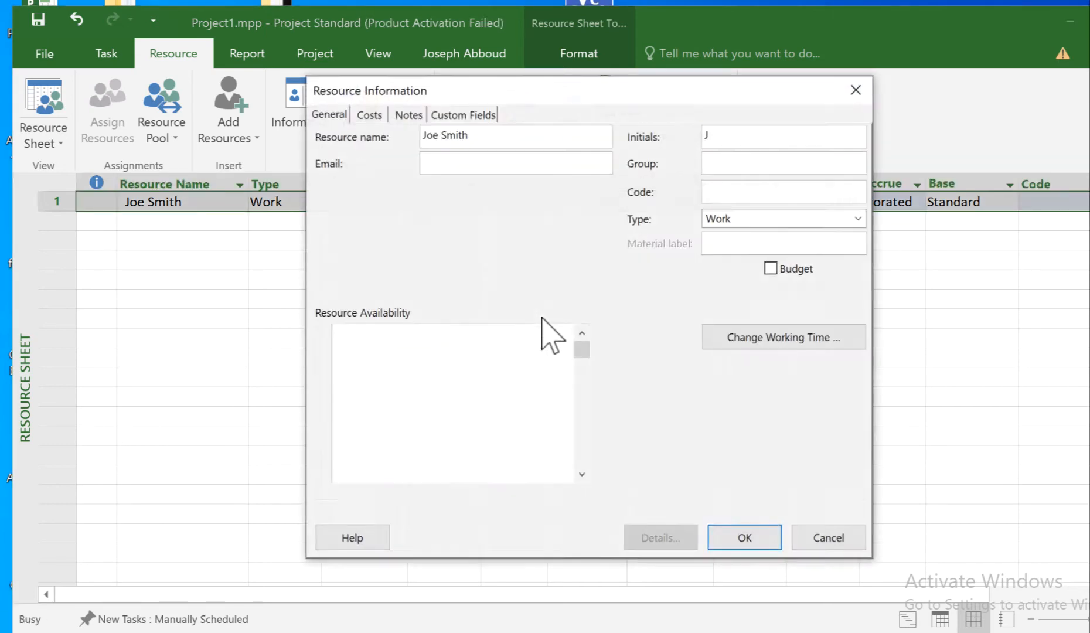
{"action": "left_click", "coordinate": [726, 140]}
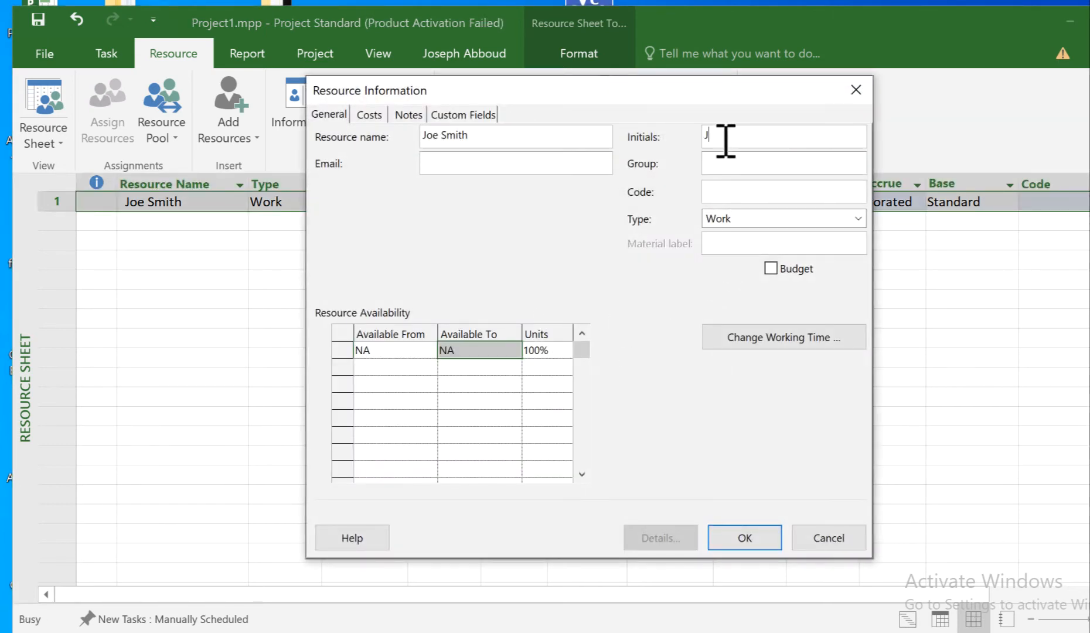
{"action": "type", "text": ".S"}
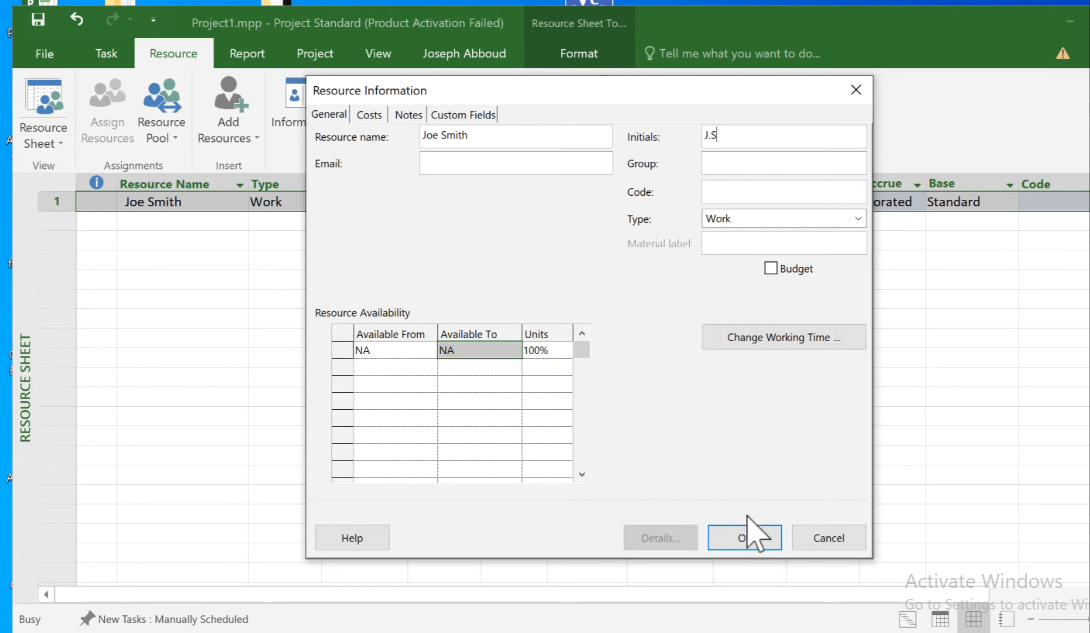
{"action": "left_click", "coordinate": [750, 534]}
Assign the resource to group ABCD
{"action": "left_click", "coordinate": [506, 202]}
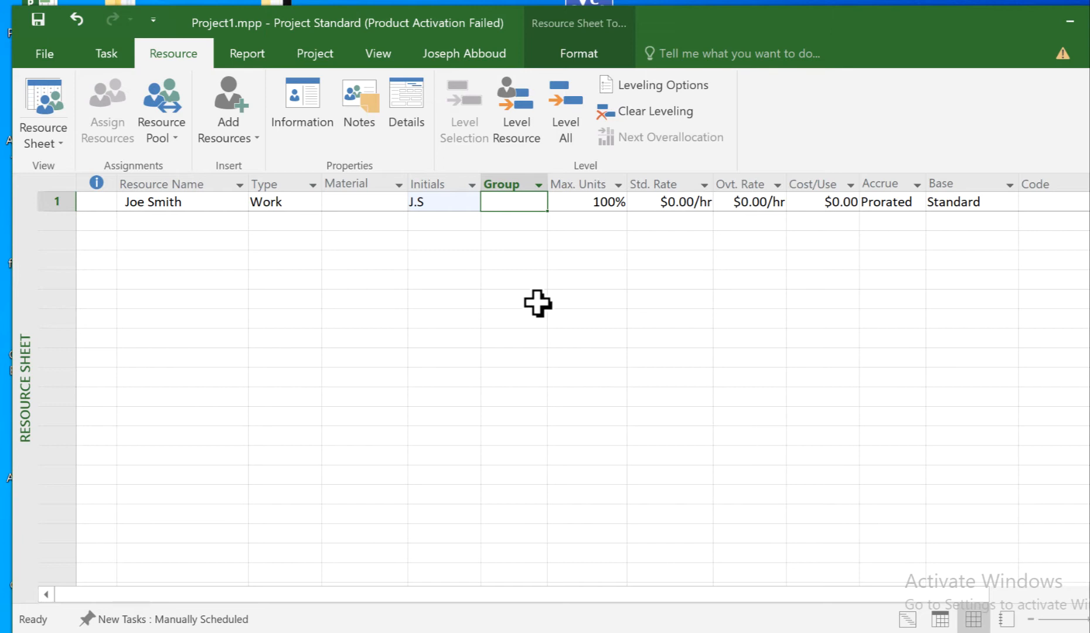
{"action": "type", "text": "ABCD"}
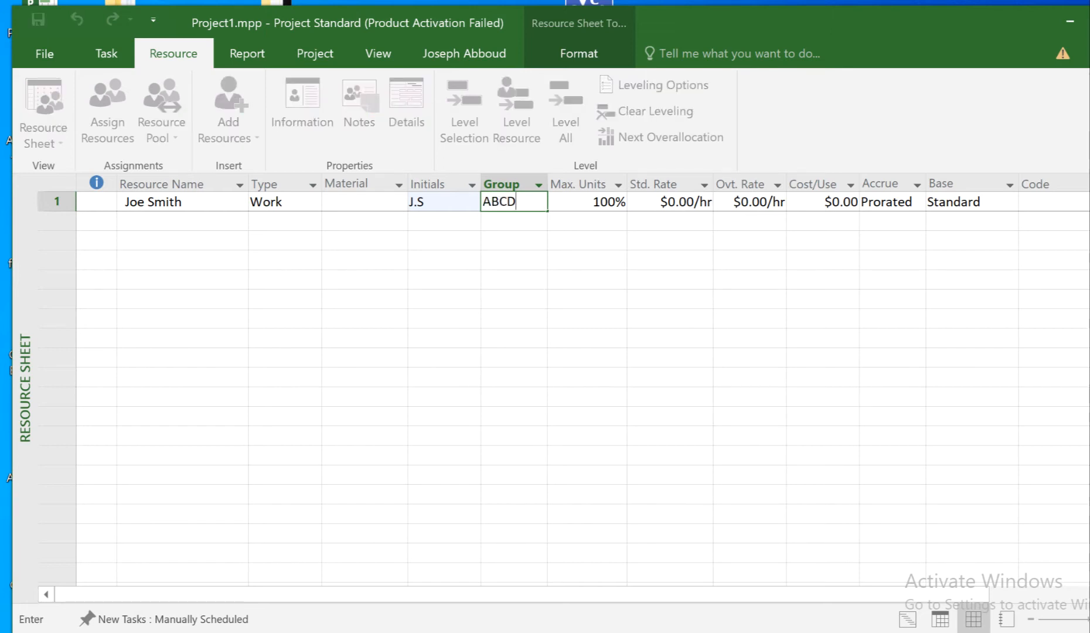
{"action": "key", "text": "Return"}
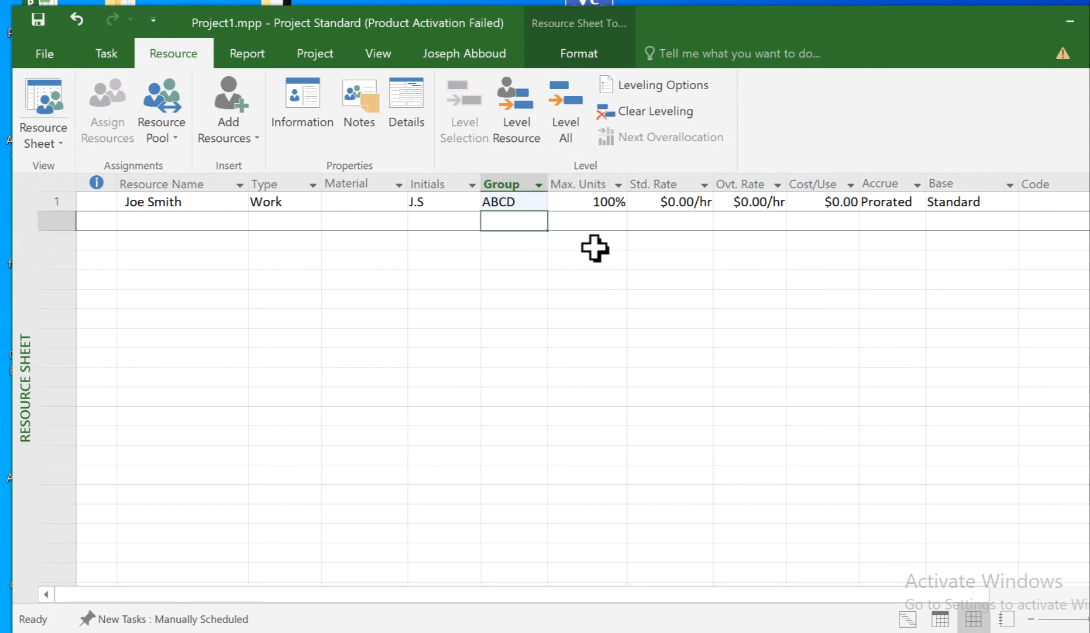
Set the resource's maximum units to 50%
{"action": "left_click", "coordinate": [214, 202]}
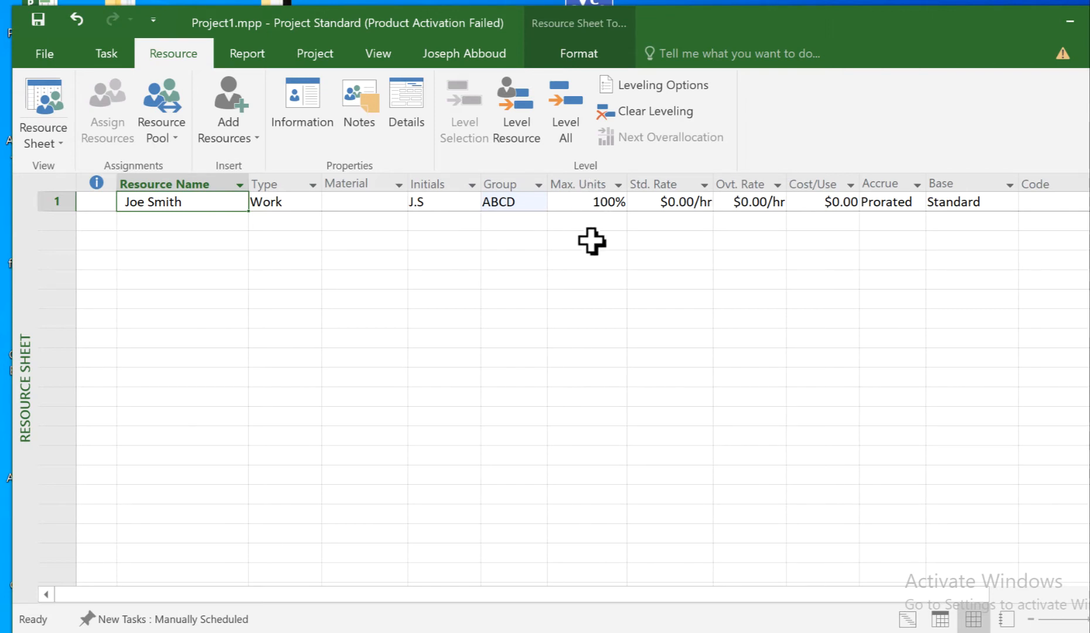
{"action": "left_click", "coordinate": [589, 204]}
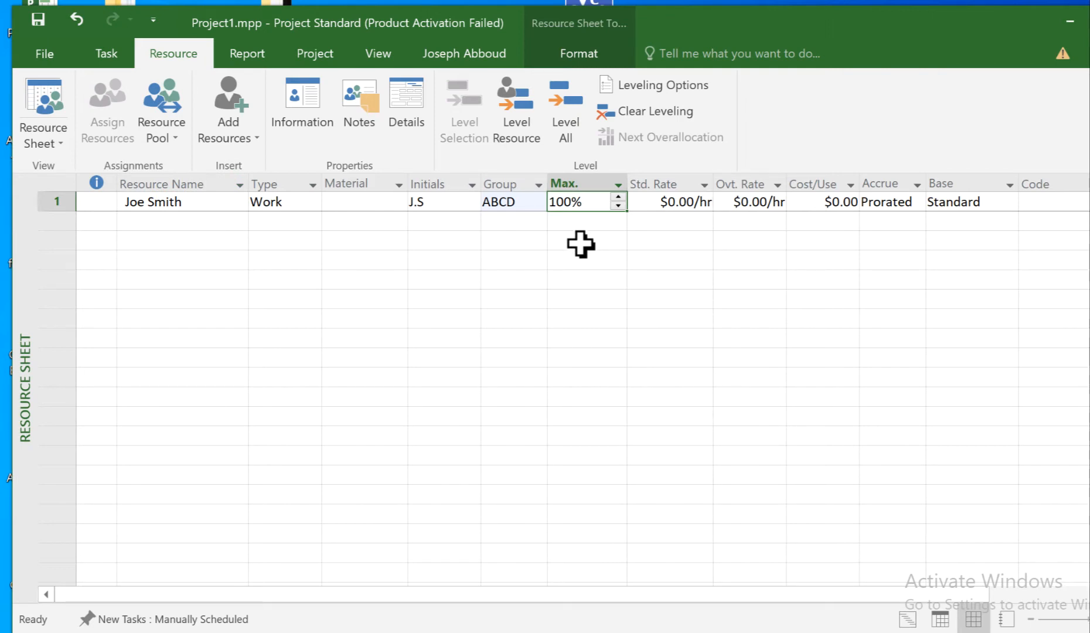
{"action": "type", "text": "50"}
{"action": "key", "text": "Return"}
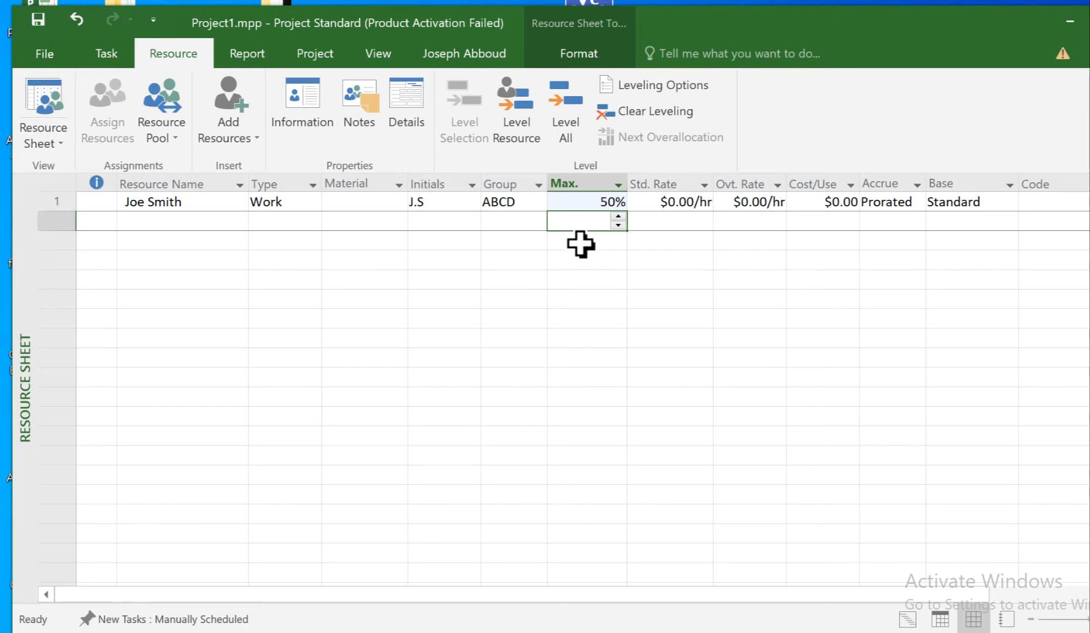
Set the resource's maximum units back to 100%
{"action": "left_click", "coordinate": [584, 203]}
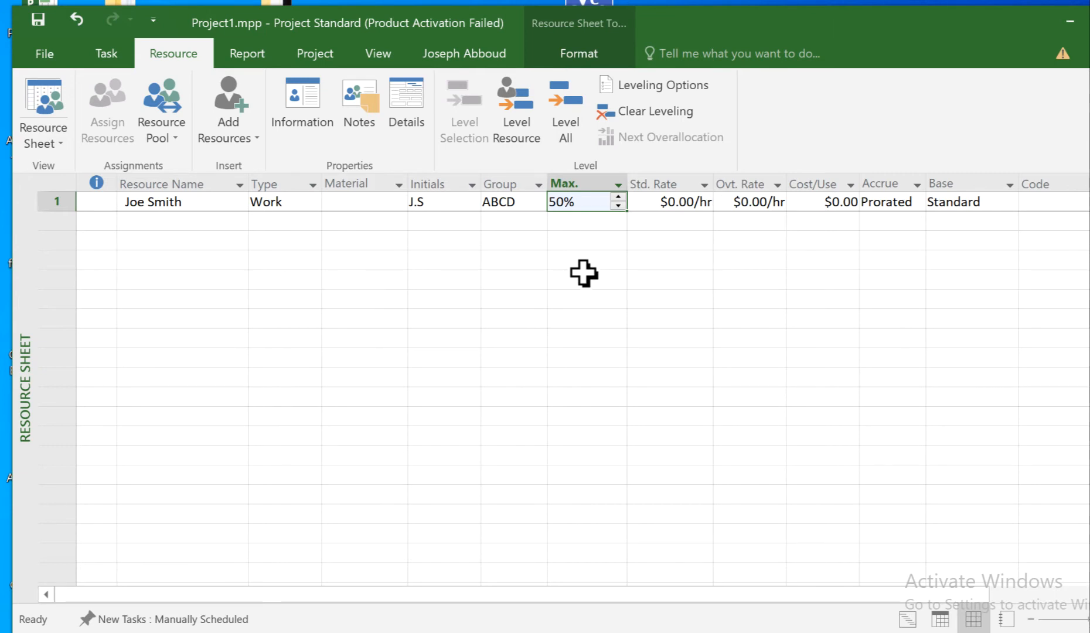
{"action": "type", "text": "100"}
{"action": "key", "text": "Return"}
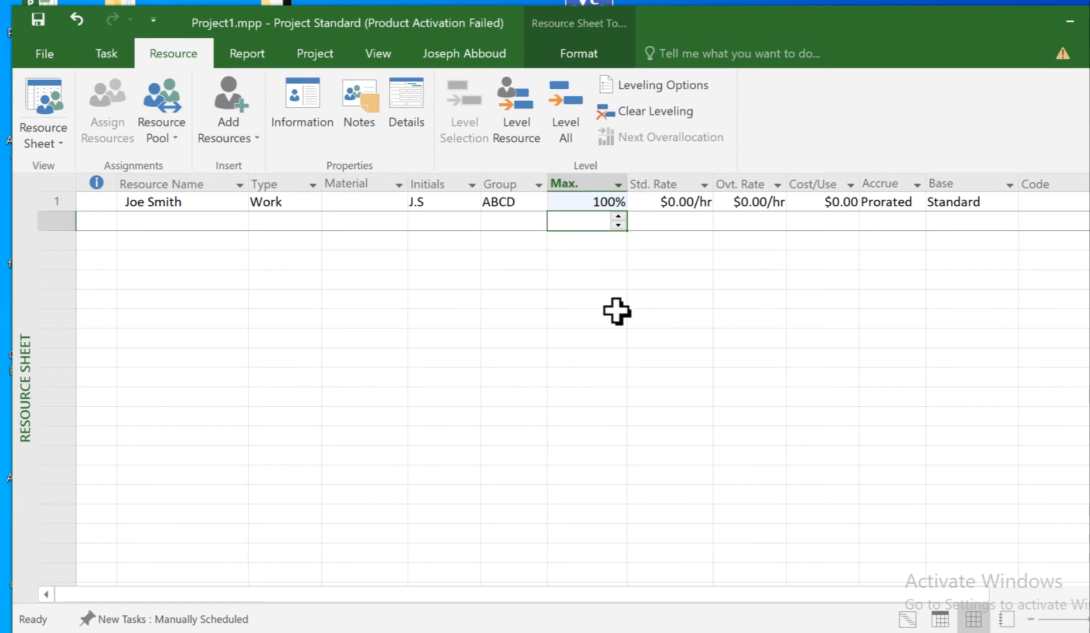
Choose Standard as the resource's base calendar
{"action": "left_click", "coordinate": [1009, 202]}
{"action": "left_click", "coordinate": [1009, 201]}
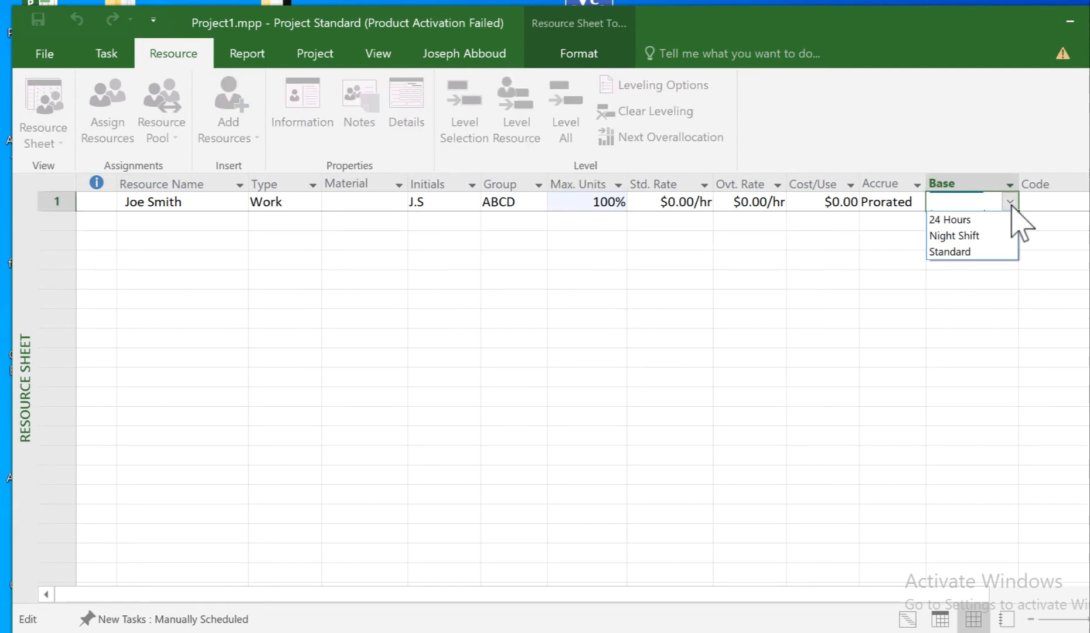
{"action": "left_click", "coordinate": [956, 252]}
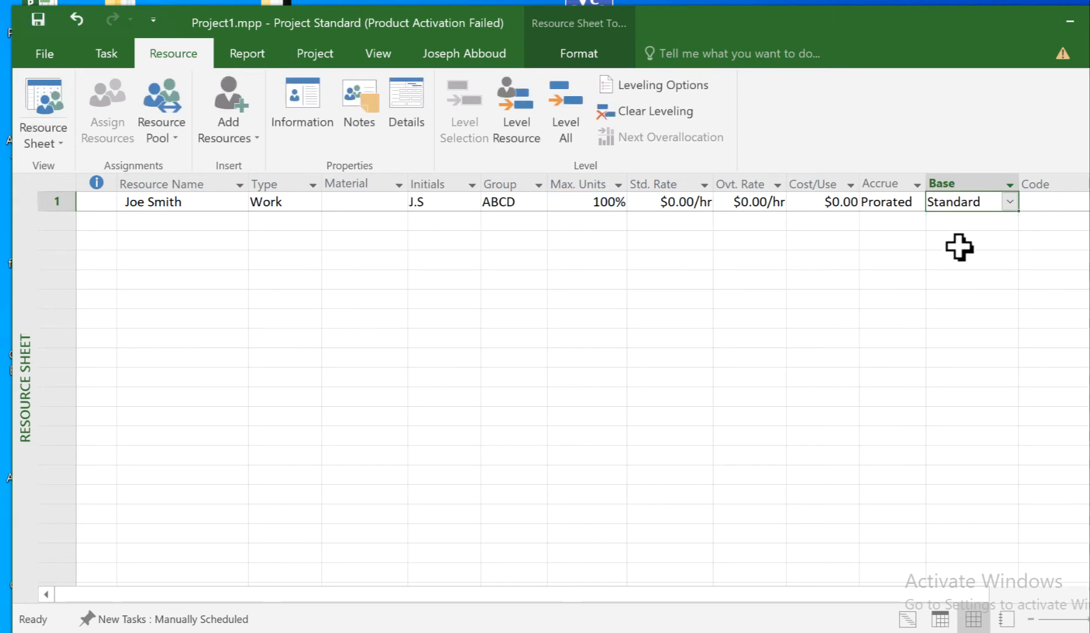
{"action": "left_click", "coordinate": [964, 227]}
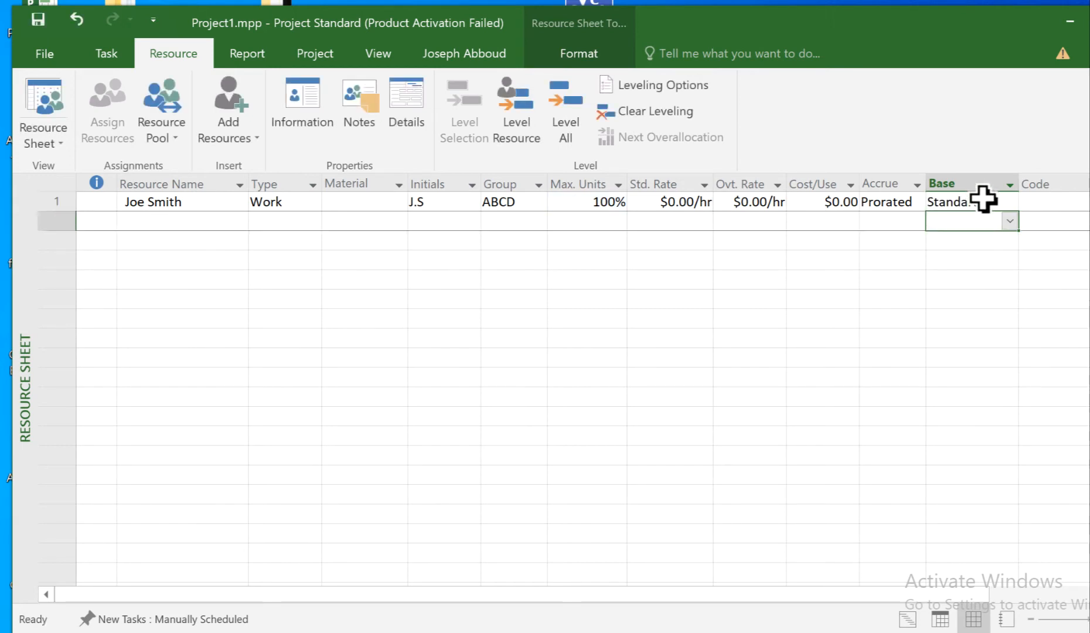
{"action": "left_click", "coordinate": [976, 202]}
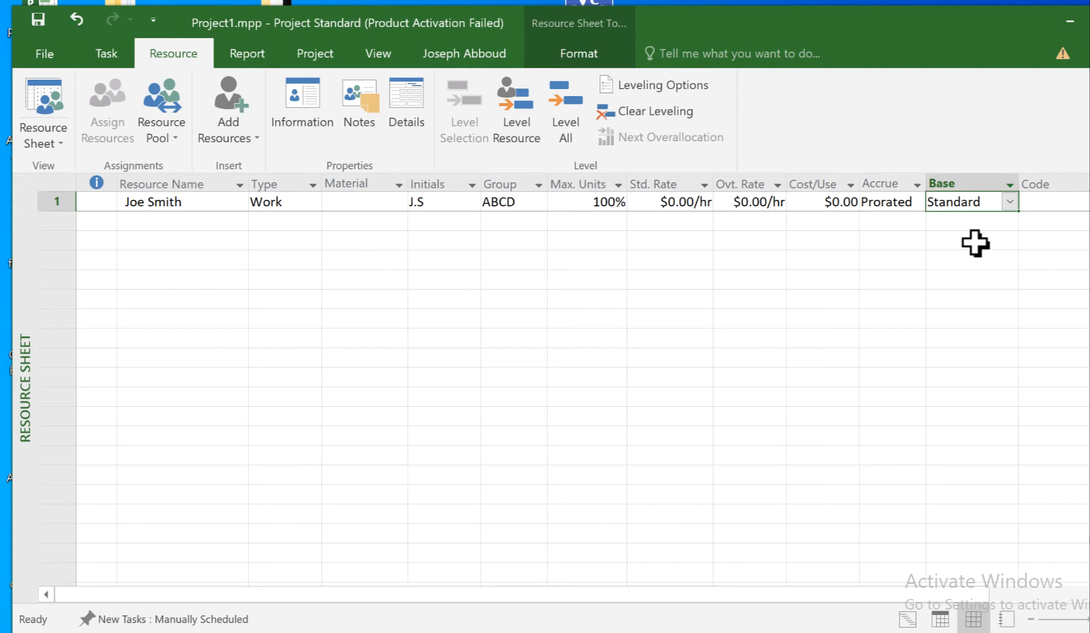
Set the resource's standard rate to $50.00 per hour
{"action": "left_click", "coordinate": [577, 202]}
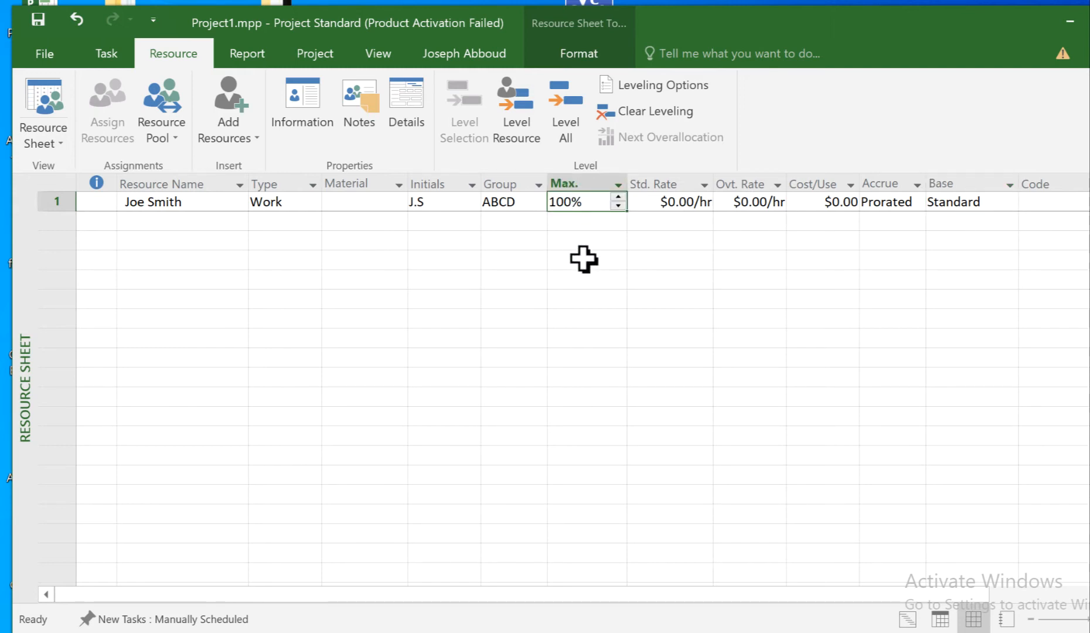
{"action": "left_click", "coordinate": [200, 201]}
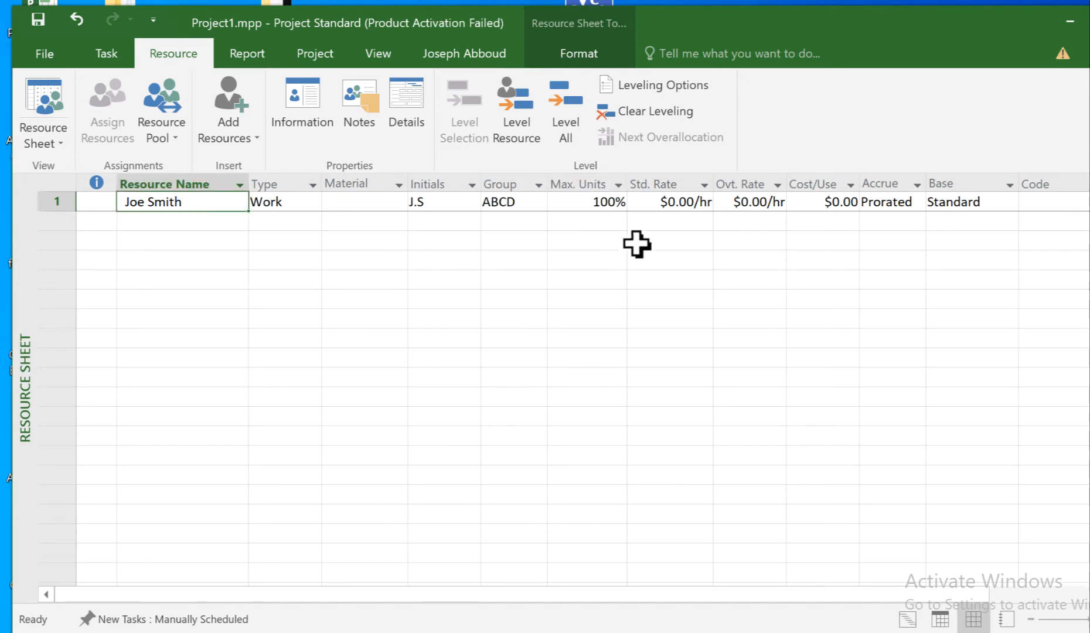
{"action": "left_click", "coordinate": [666, 201]}
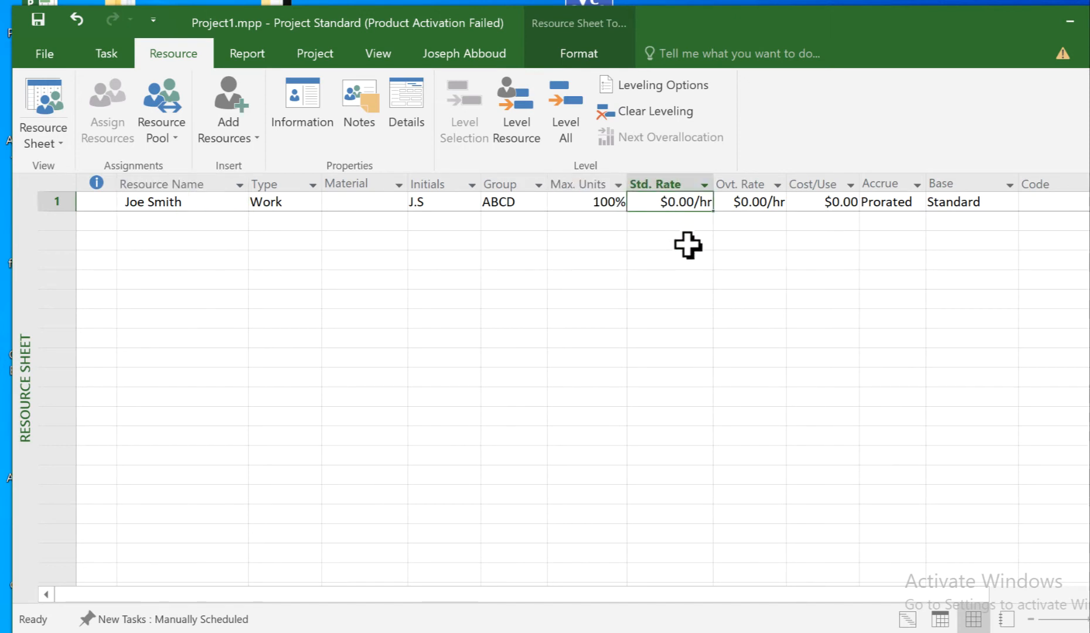
{"action": "type", "text": "50"}
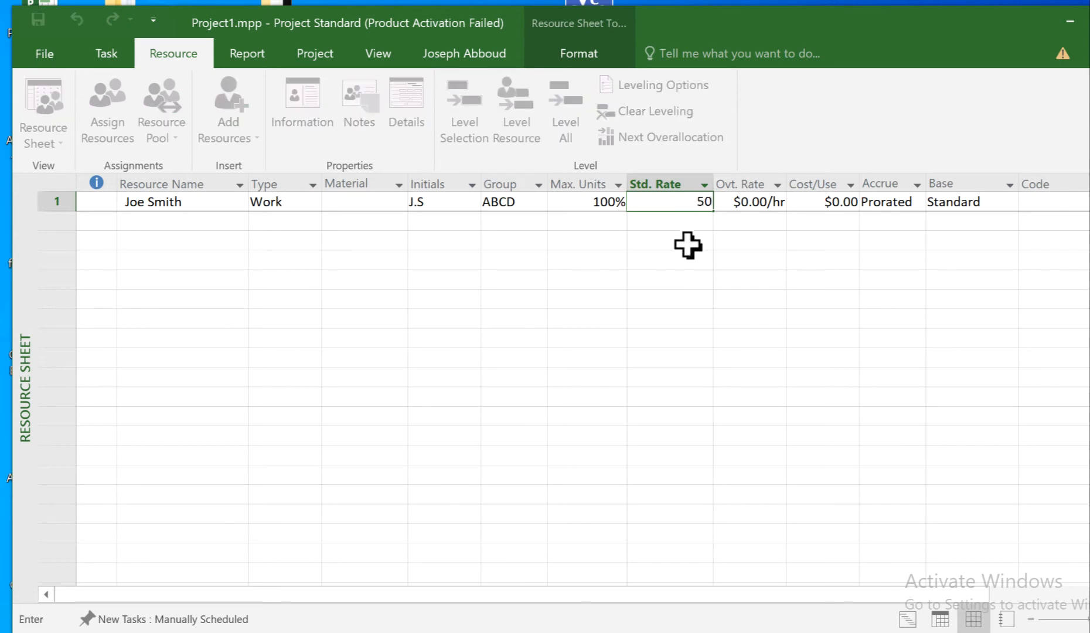
{"action": "key", "text": "Return"}
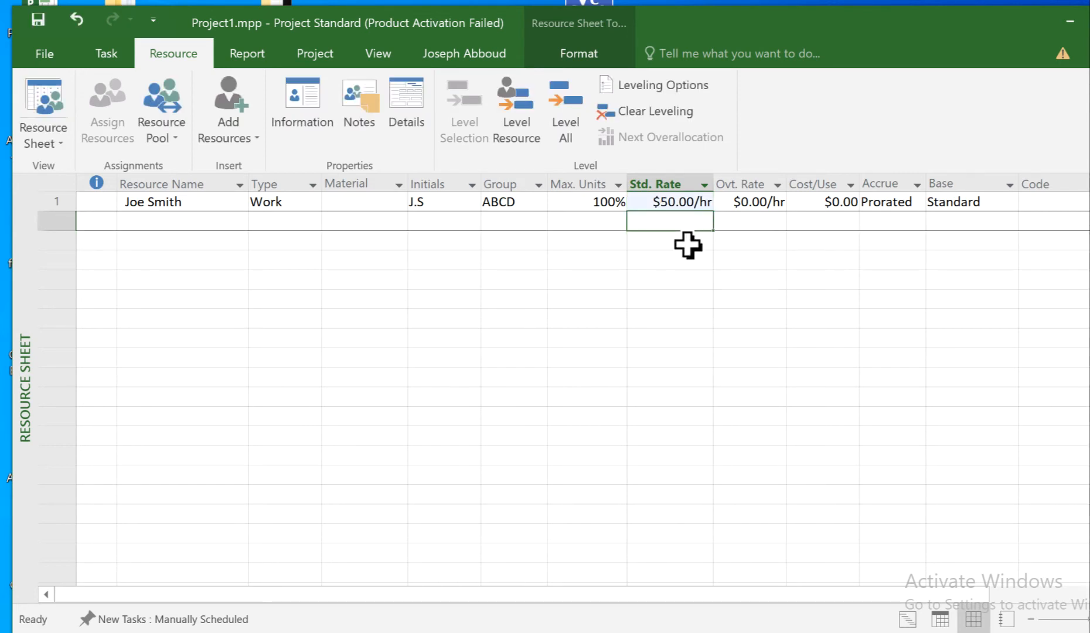
Change the resource's standard rate to $100.00 per day
{"action": "left_click", "coordinate": [658, 202]}
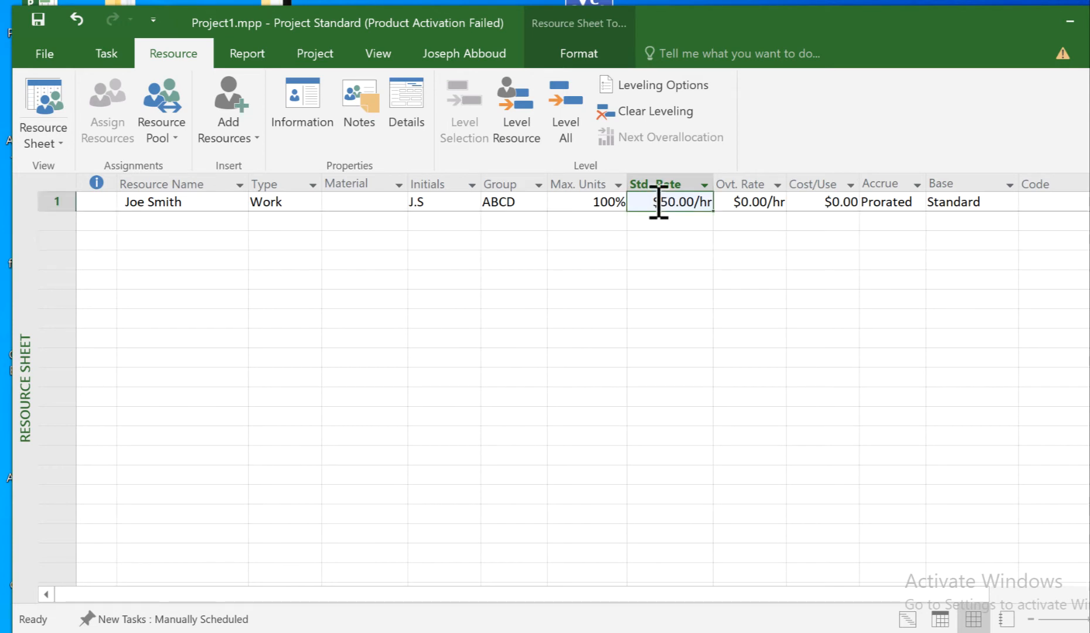
{"action": "type", "text": "100"}
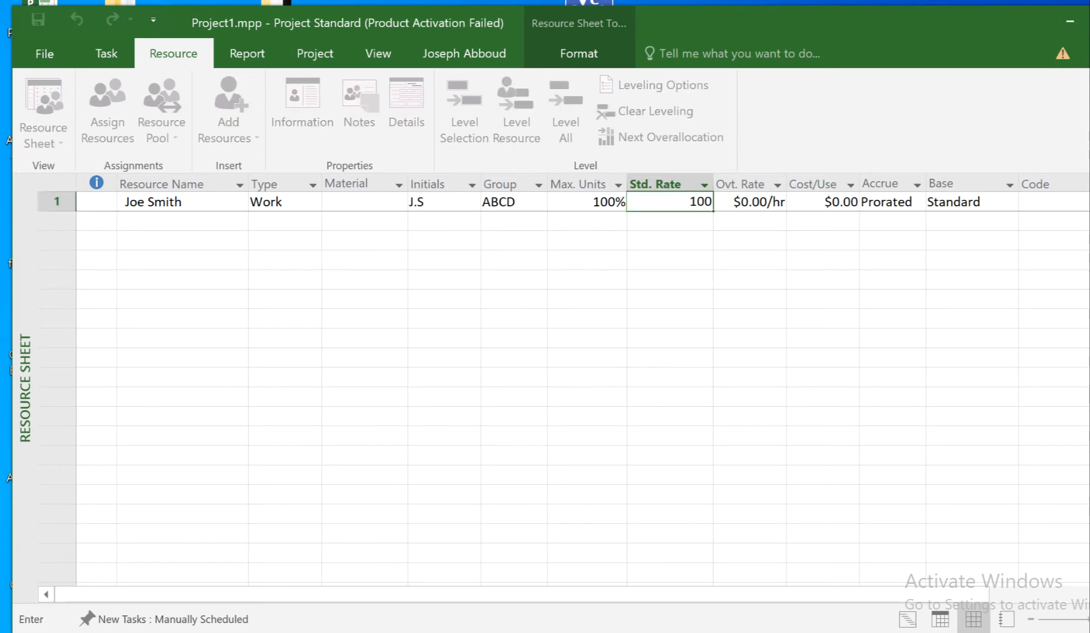
{"action": "type", "text": ".00/d"}
{"action": "key", "text": "Return"}
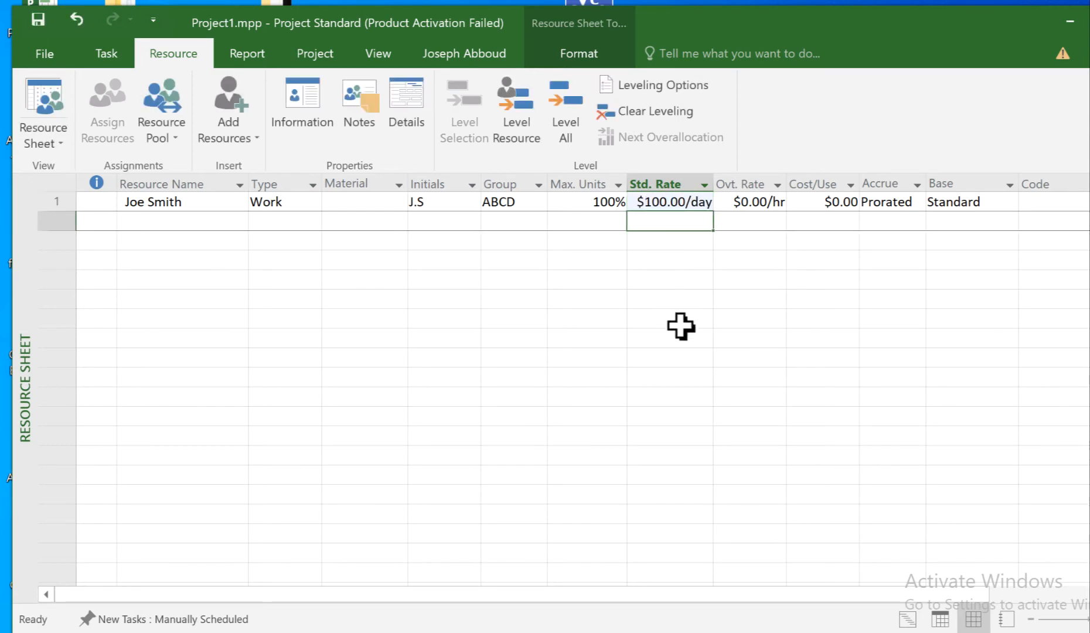
Change the resource's standard rate to $500.00 per week
{"action": "key", "text": "Up"}
{"action": "type", "text": "500/w"}
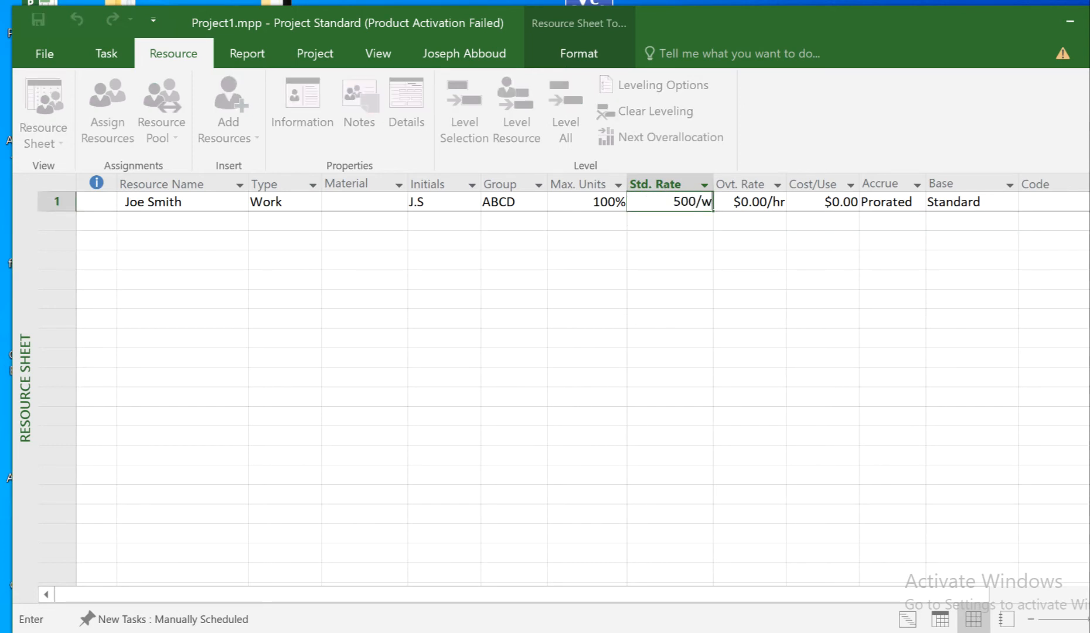
{"action": "key", "text": "Return"}
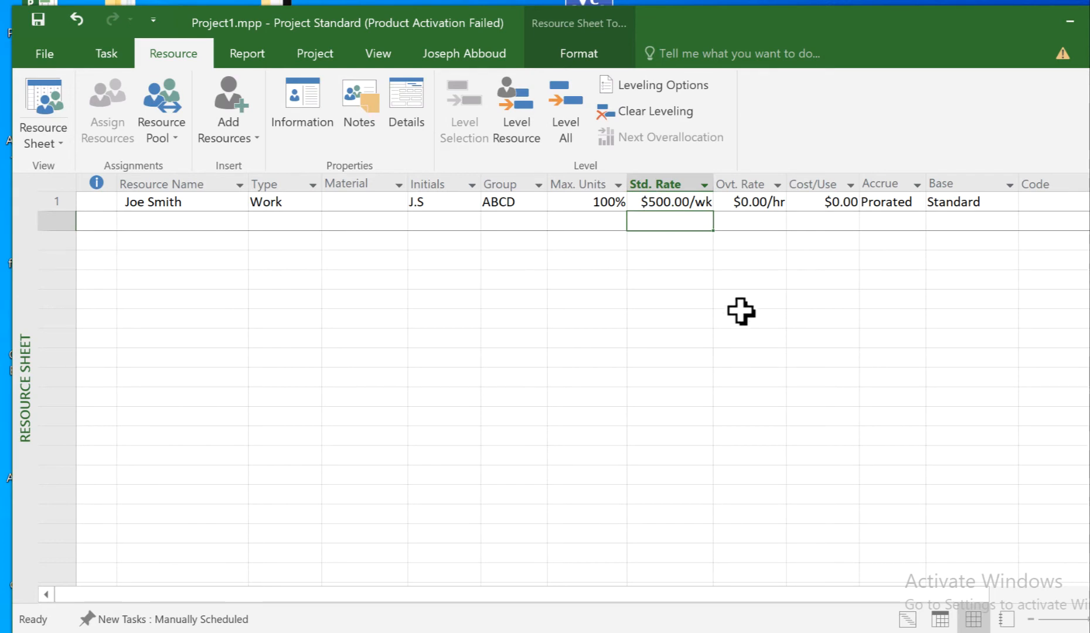
Set the resource's overtime rate to $100.00 per hour
{"action": "left_click", "coordinate": [743, 203]}
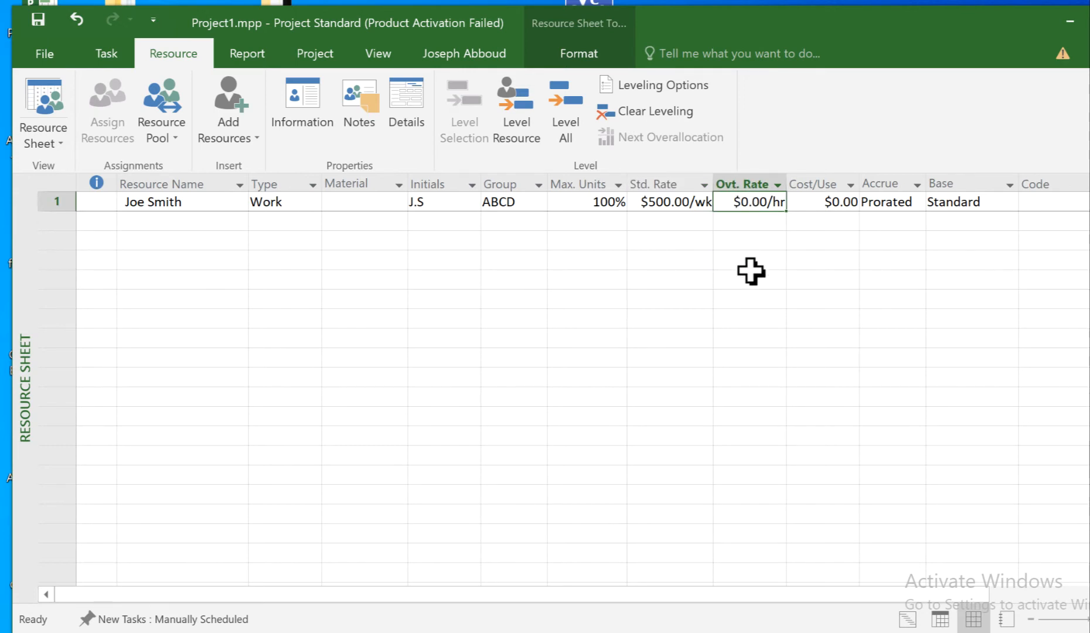
{"action": "type", "text": "100"}
{"action": "key", "text": "Return"}
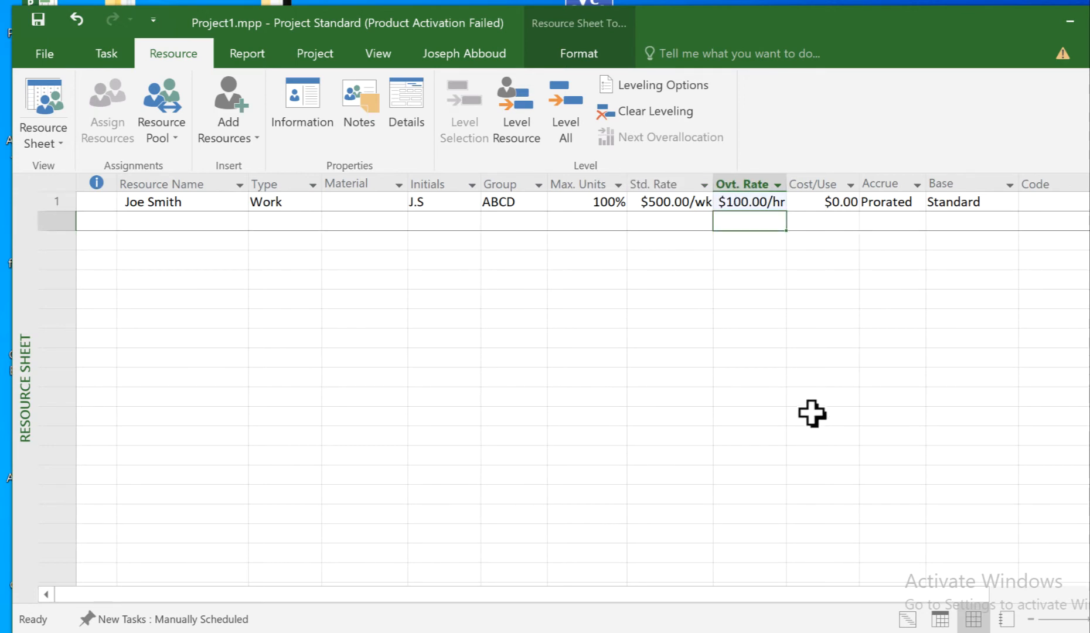
Undo the first resource's standard and overtime rate entries
{"action": "left_click", "coordinate": [820, 203]}
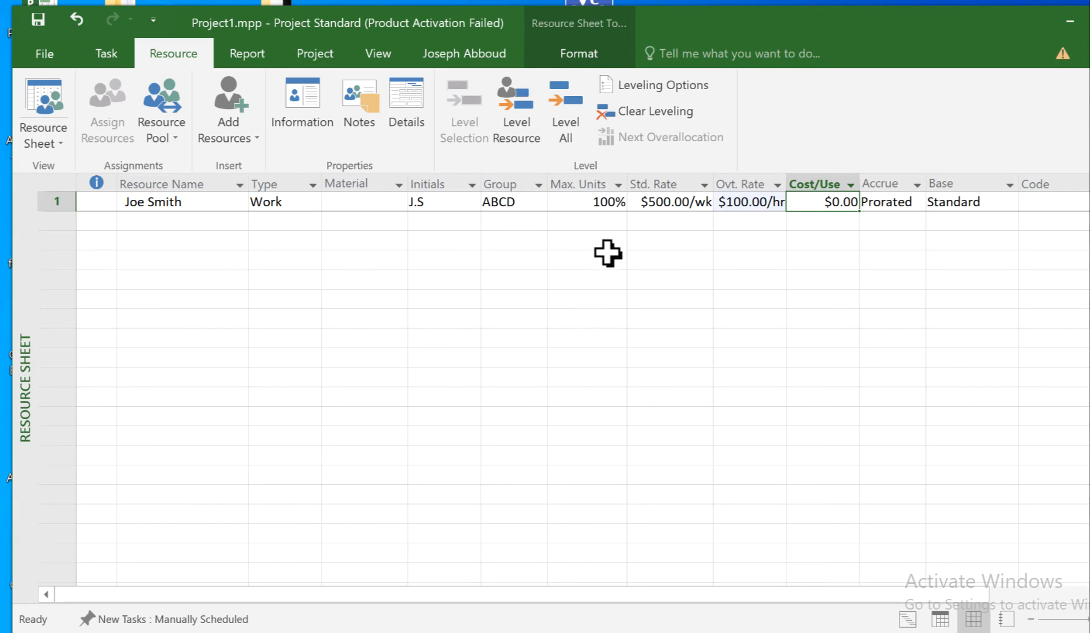
{"action": "key", "text": "ctrl+z"}
Select Prorated as the first resource's cost accrual method and widen the Accrue At column
{"action": "left_click", "coordinate": [896, 208]}
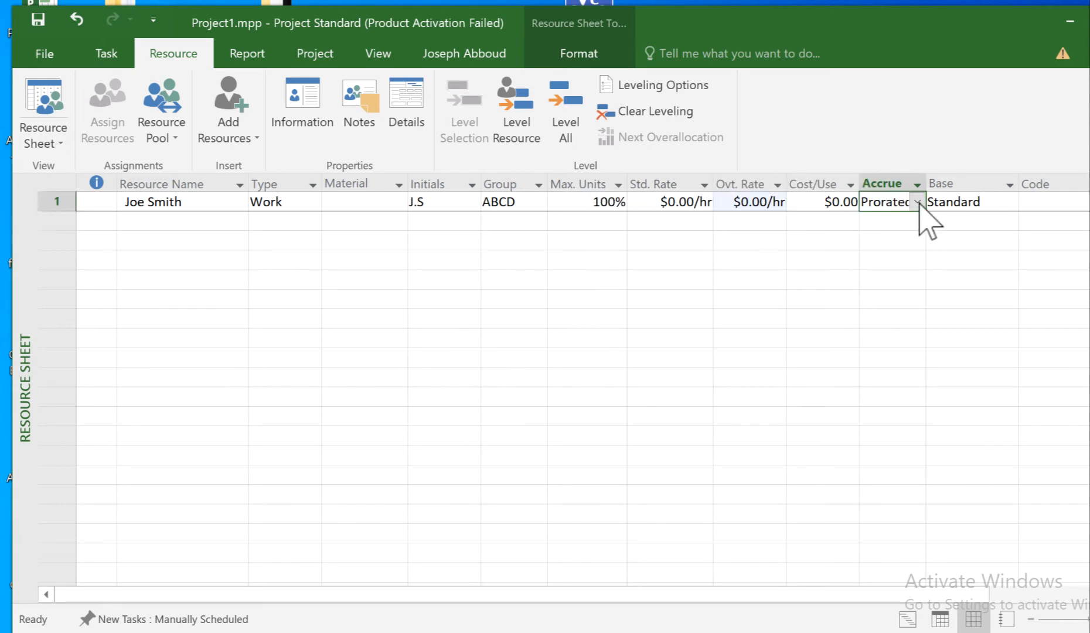
{"action": "left_click", "coordinate": [917, 202]}
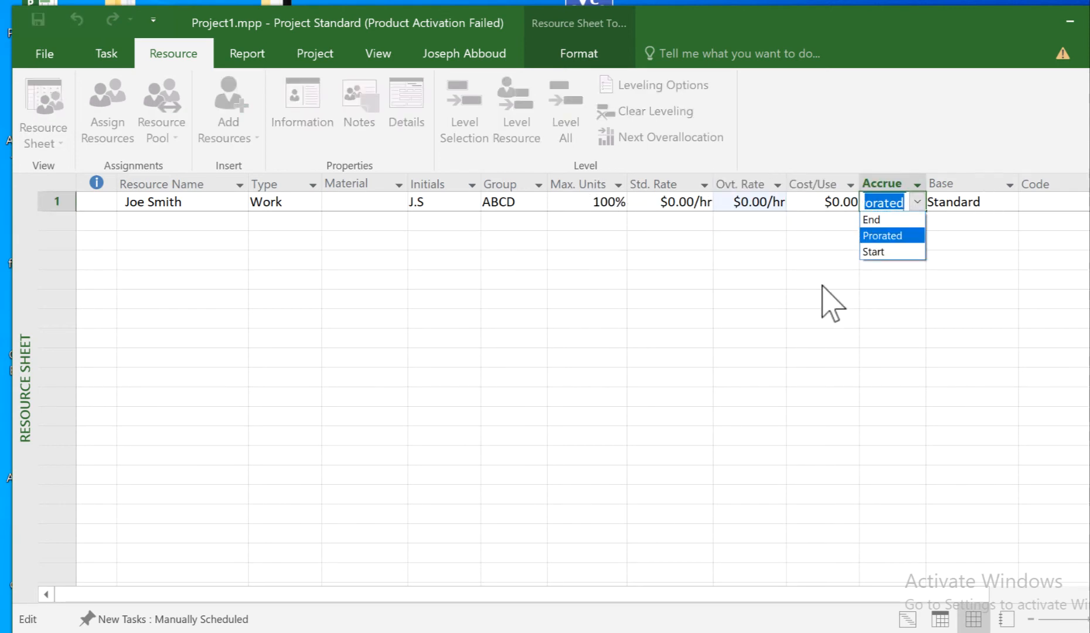
{"action": "left_click", "coordinate": [882, 237]}
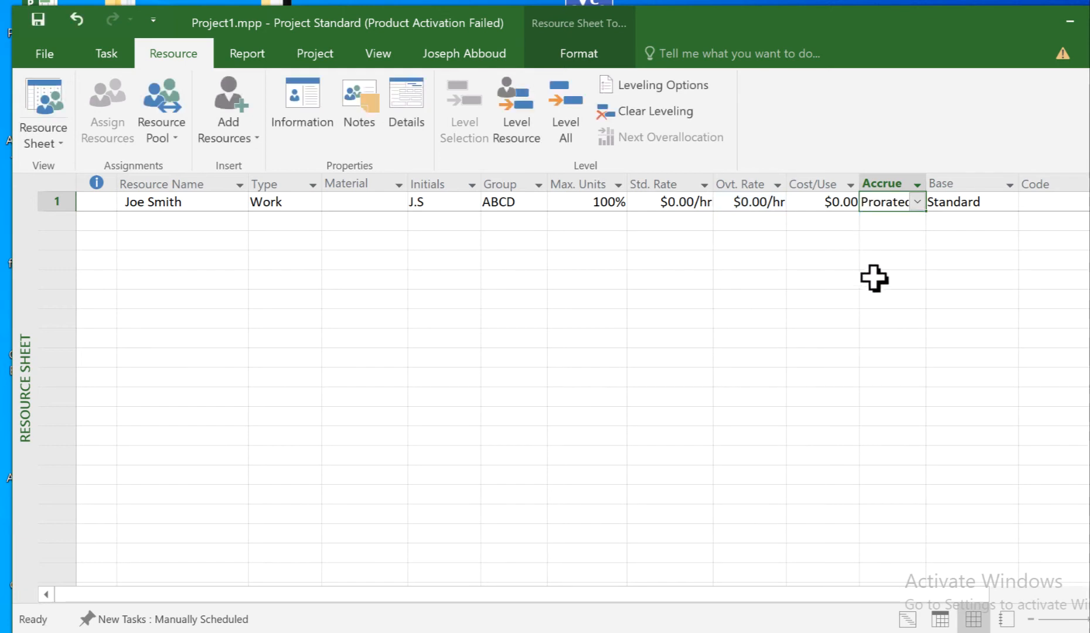
{"action": "left_click_drag", "start_coordinate": [927, 186], "coordinate": [959, 186]}
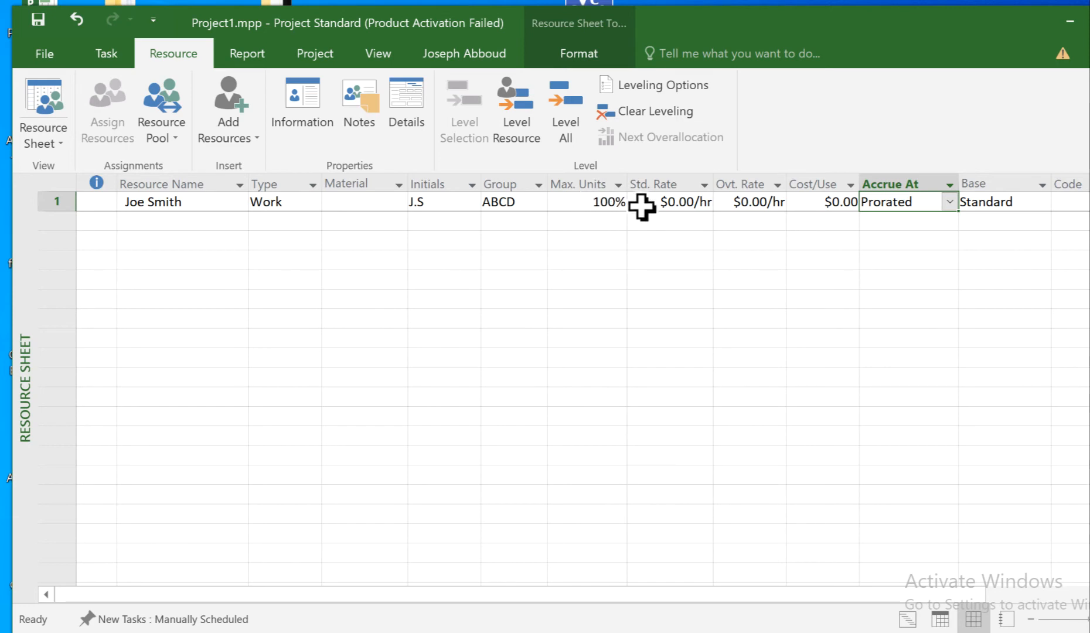
Enter a standard rate of $500.00 per week for the first resource and replace it with $100.00 per day
{"action": "left_click", "coordinate": [660, 203]}
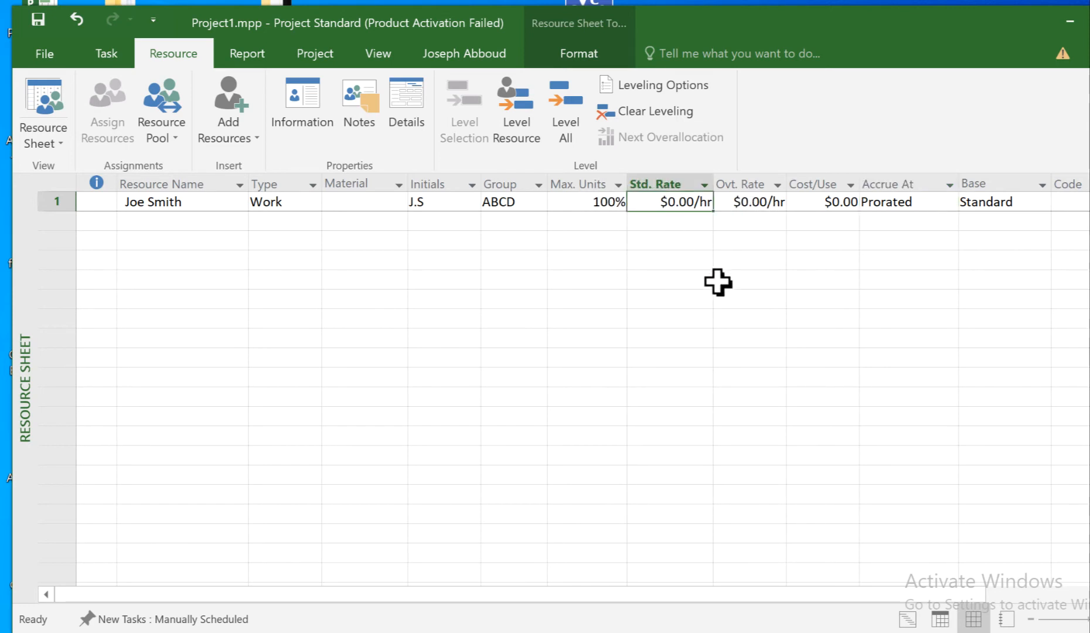
{"action": "type", "text": "500.00/"}
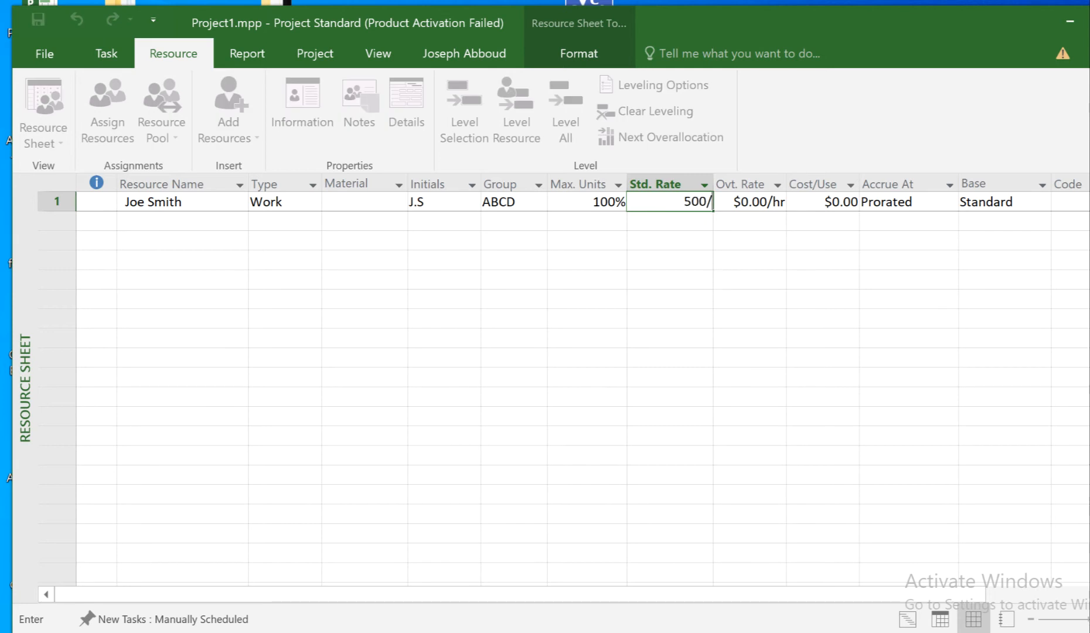
{"action": "type", "text": "wk"}
{"action": "key", "text": "Return"}
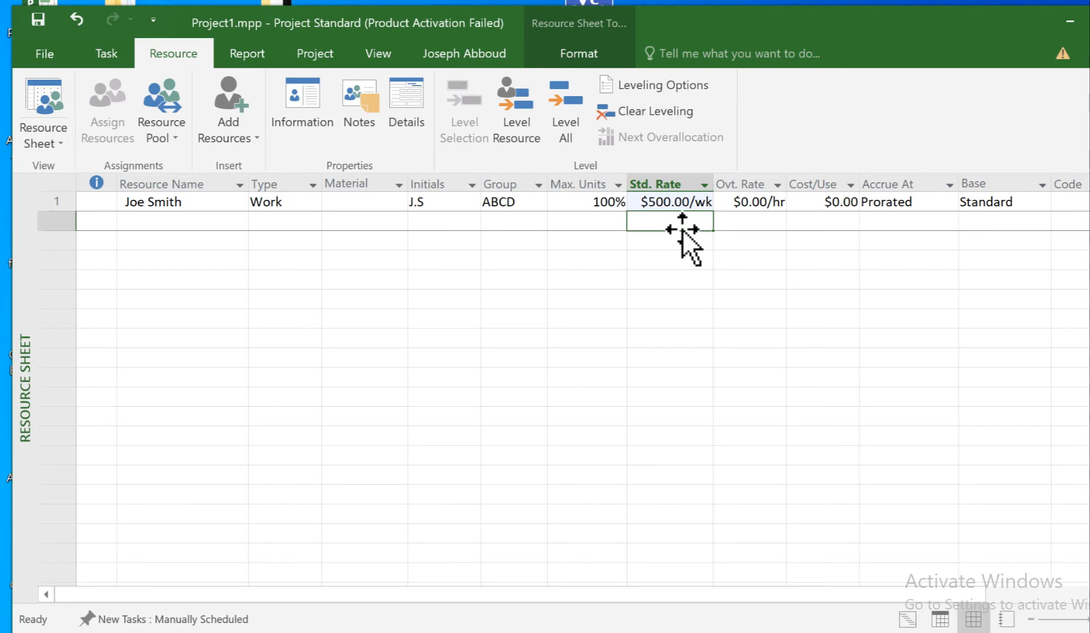
{"action": "key", "text": "ctrl+z"}
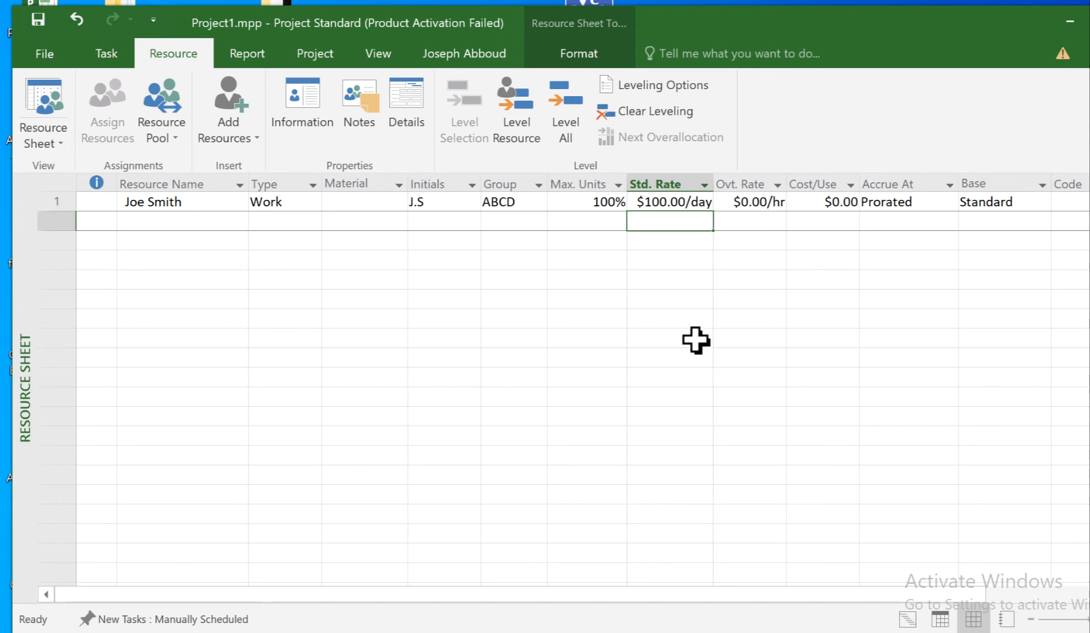
Add a second work resource in the next empty row by entering the person's name
{"action": "key", "text": "Home"}
{"action": "type", "text": "John"}
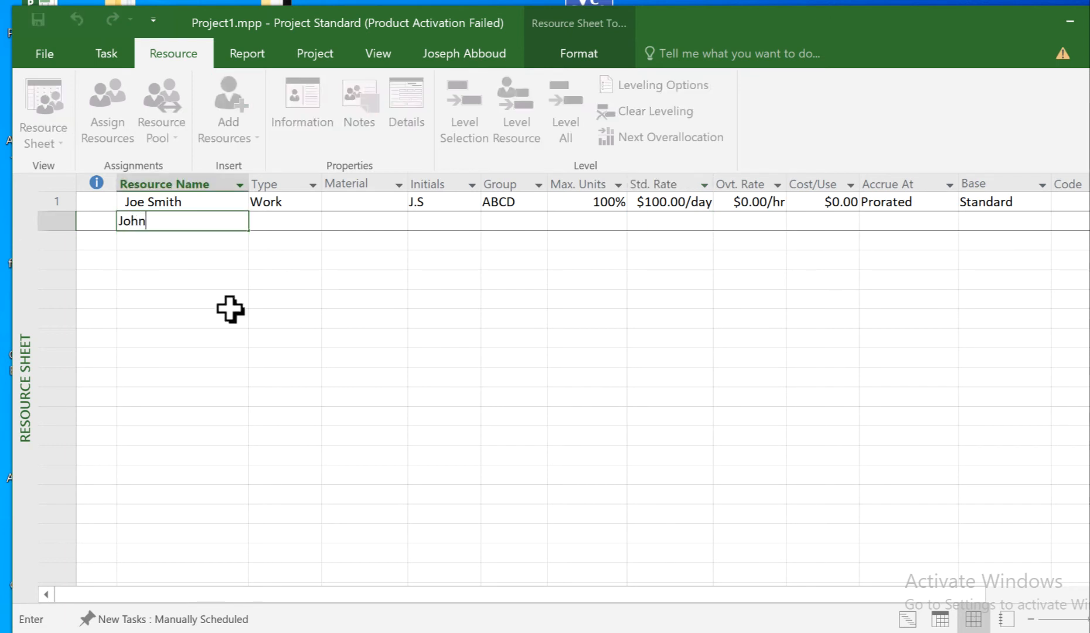
{"action": "type", "text": " D"}
{"action": "key", "text": "Tab"}
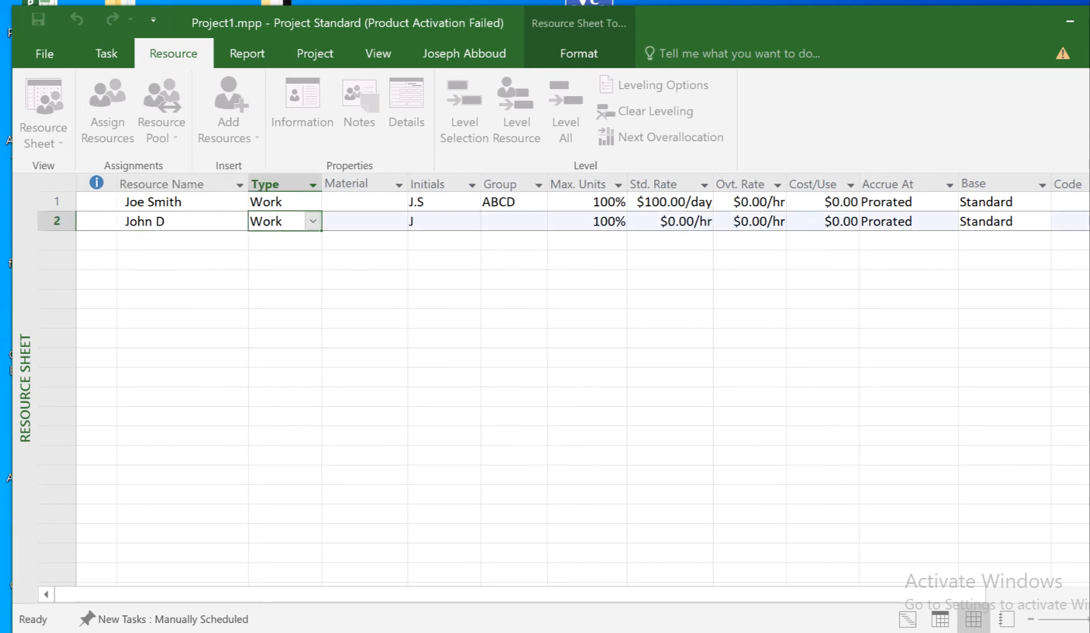
Fill in the second resource's initials and assign it to group ABCD
{"action": "key", "text": "Tab"}
{"action": "key", "text": "Tab"}
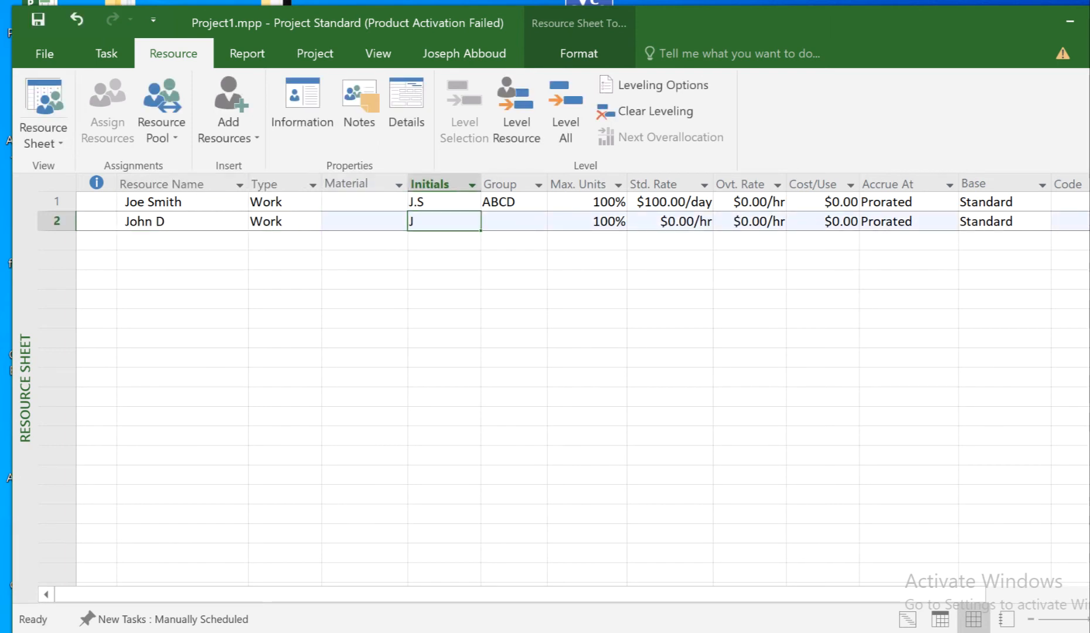
{"action": "type", "text": "J.D"}
{"action": "key", "text": "Tab"}
{"action": "type", "text": "ABCD"}
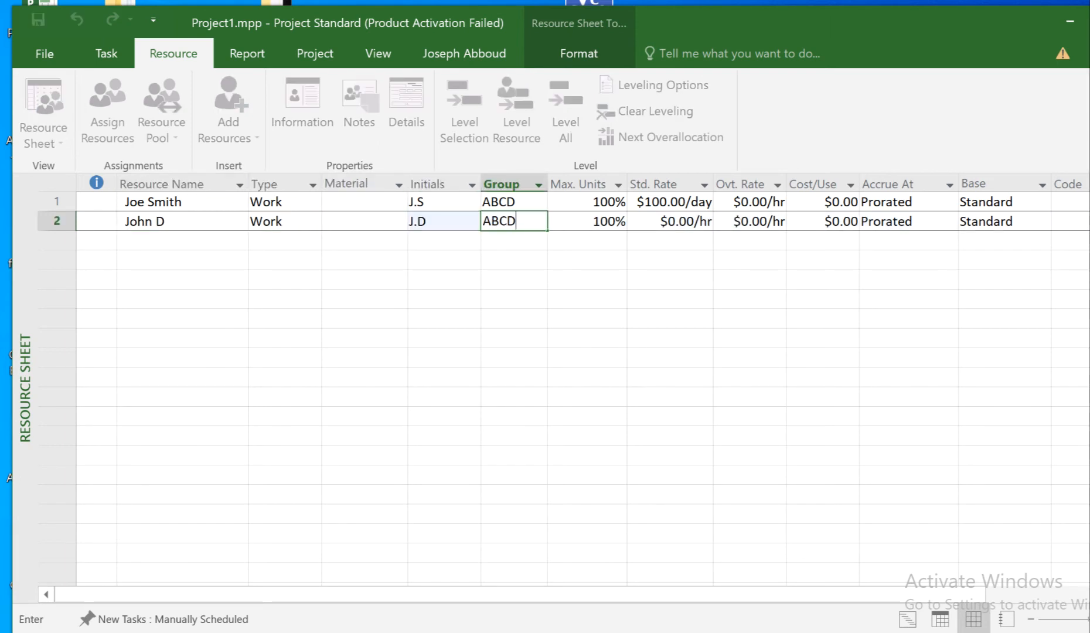
Set the second resource's standard rate to $50.00 per hour, keeping its maximum units at 100%
{"action": "key", "text": "Tab"}
{"action": "key", "text": "Tab"}
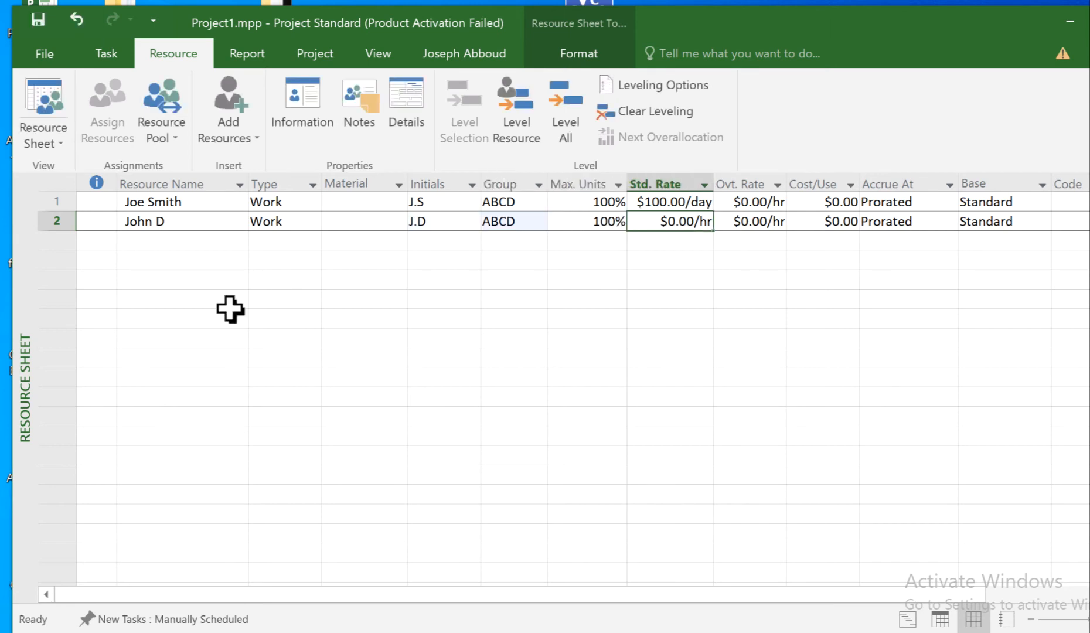
{"action": "type", "text": "50/hr"}
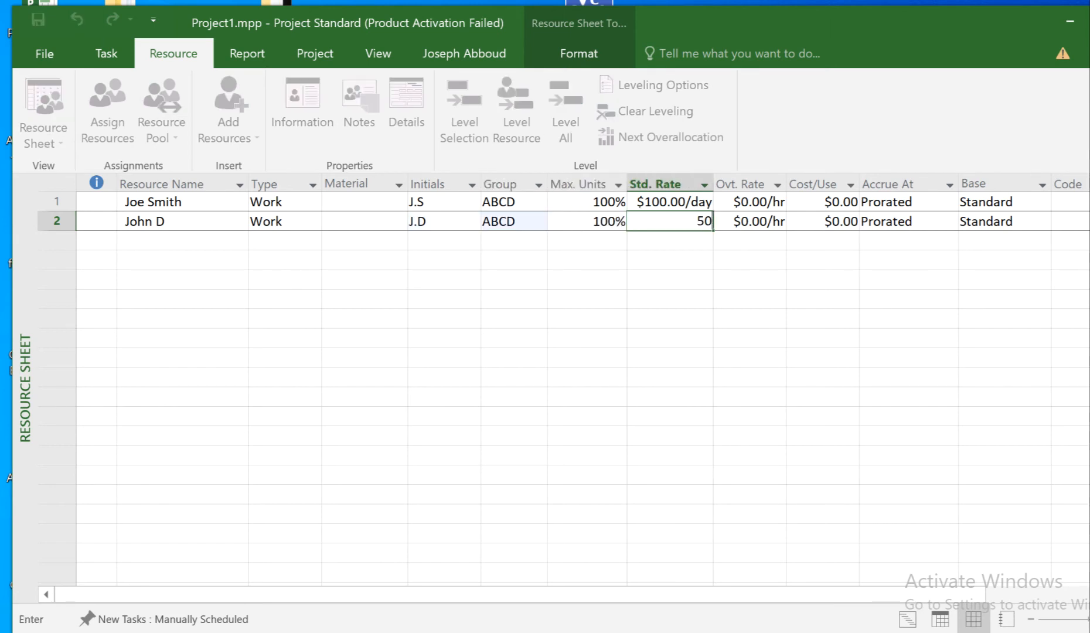
{"action": "key", "text": "Return"}
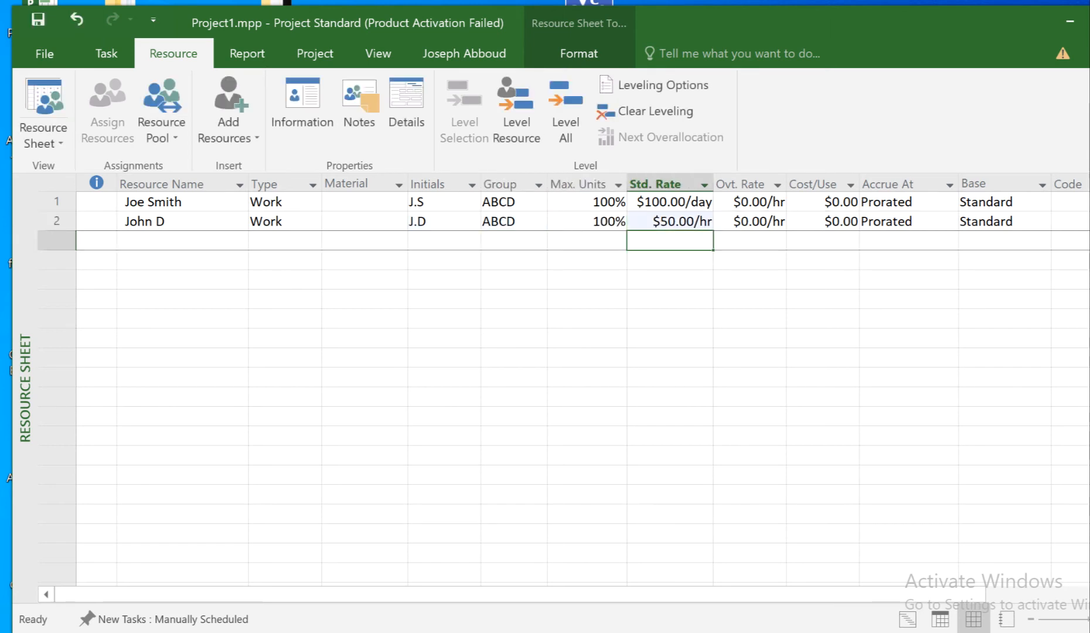
{"action": "left_click", "coordinate": [584, 220]}
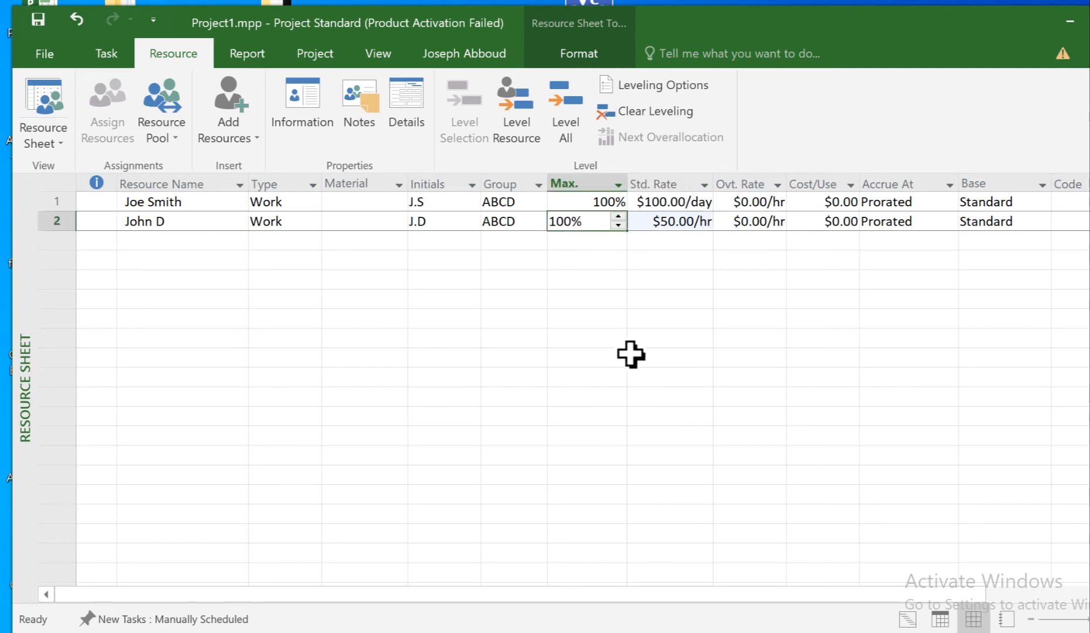
Add a third work resource below the second one by entering the person's name
{"action": "left_click", "coordinate": [181, 241]}
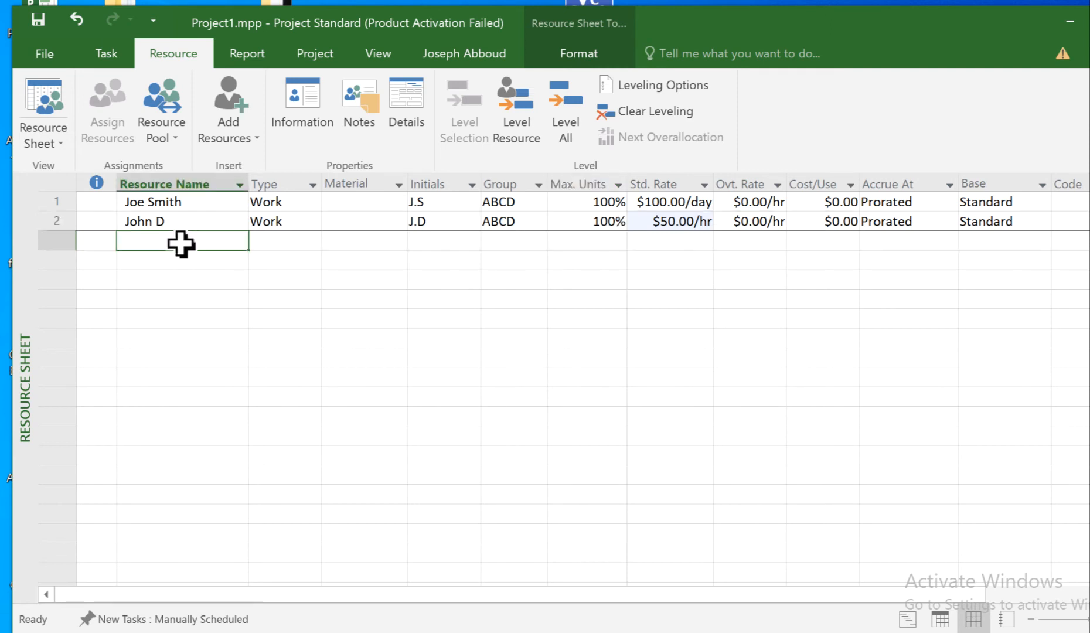
{"action": "type", "text": "Dina "}
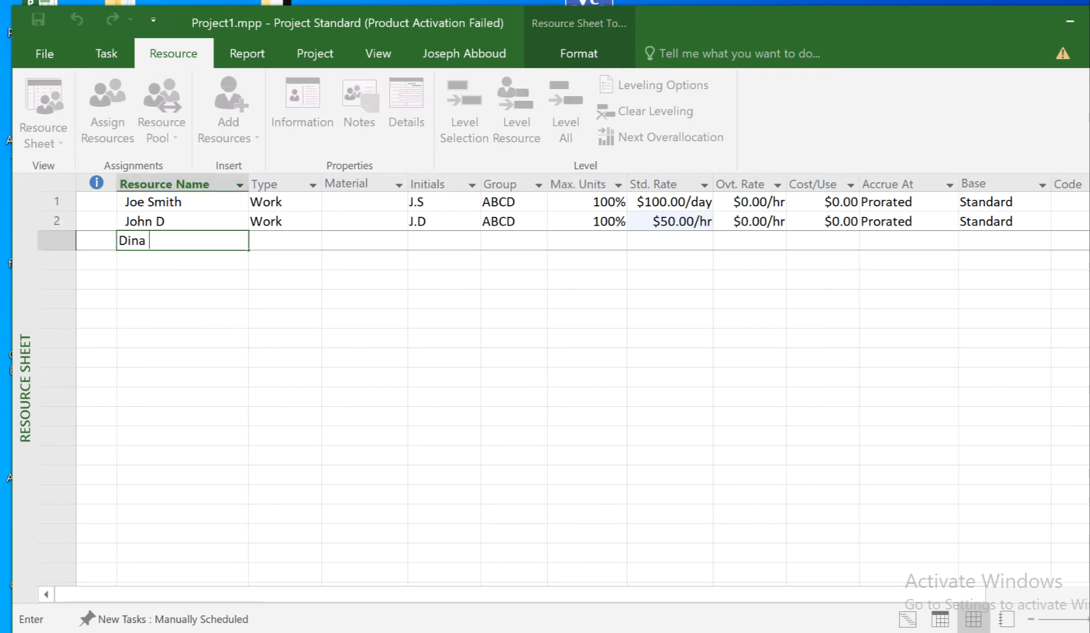
{"action": "type", "text": "X."}
{"action": "key", "text": "Tab"}
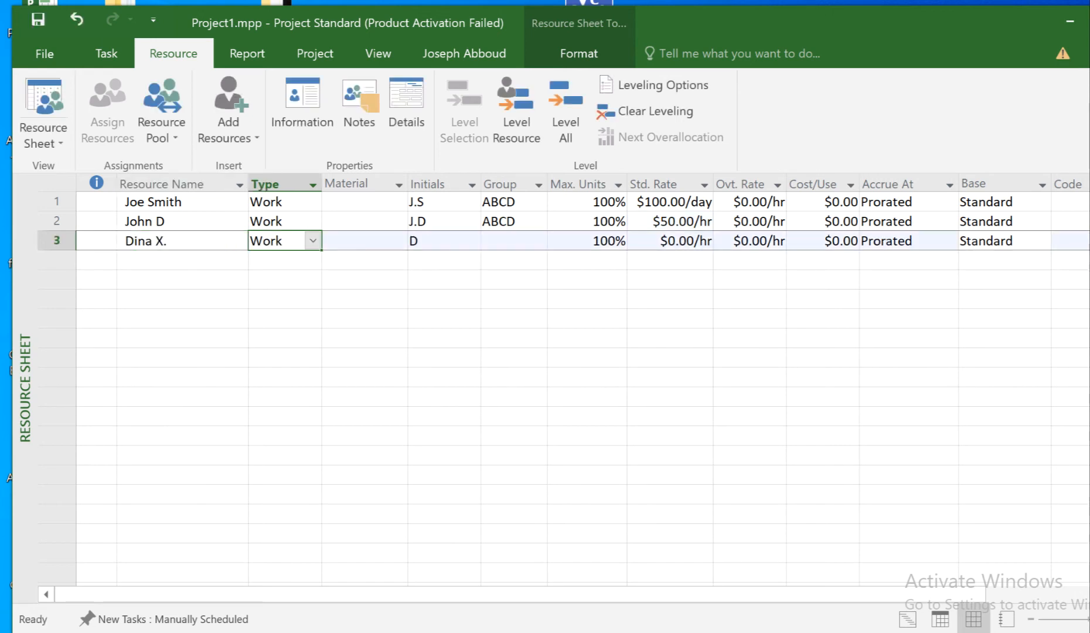
Assign the third resource to group XYZ and set its maximum units to 50%
{"action": "key", "text": "Tab"}
{"action": "key", "text": "Tab"}
{"action": "key", "text": "Tab"}
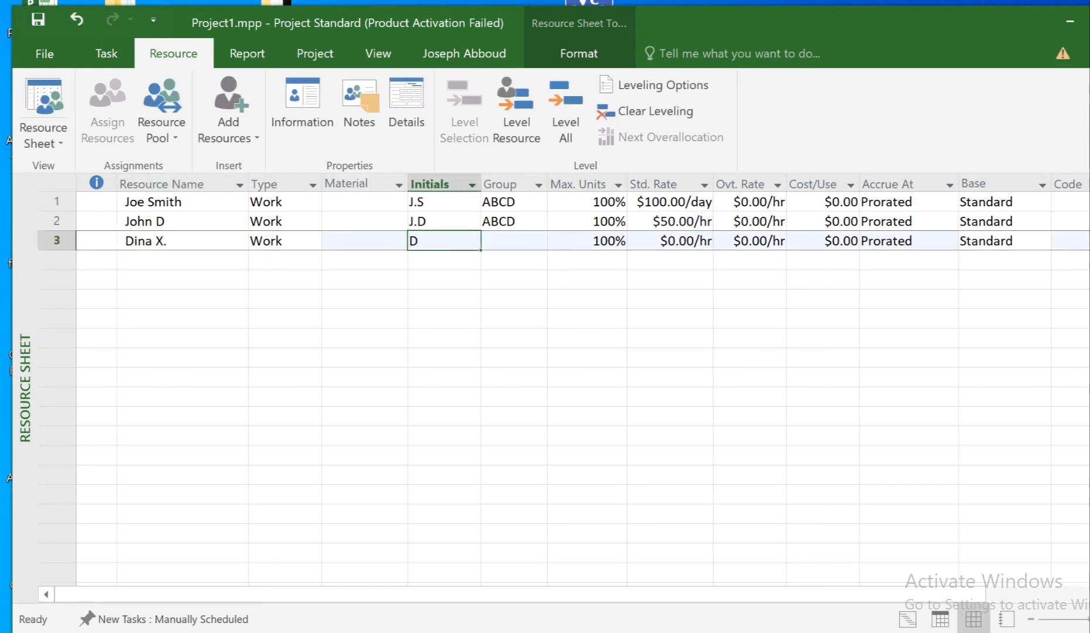
{"action": "type", "text": "XYZ"}
{"action": "key", "text": "Tab"}
{"action": "type", "text": "50"}
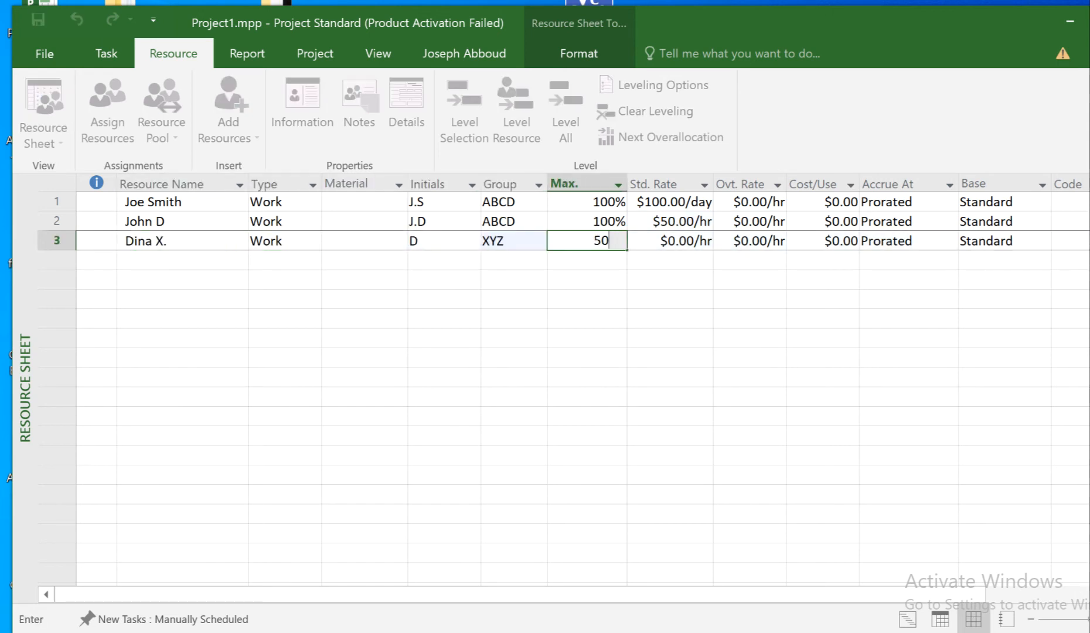
{"action": "key", "text": "Return"}
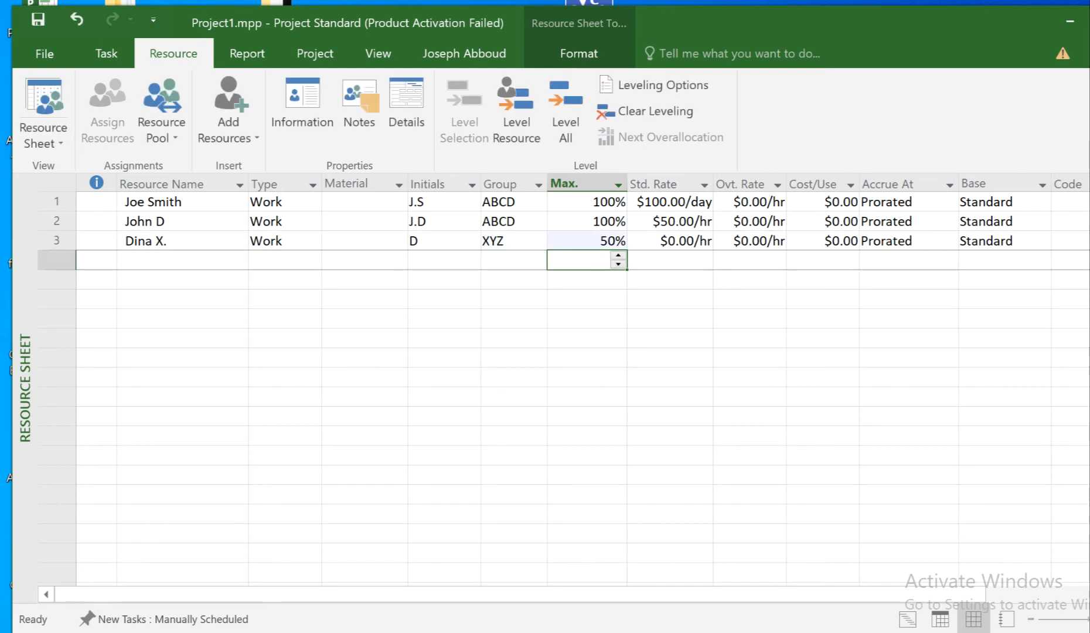
Set the third resource's standard rate to $100.00 per day
{"action": "key", "text": "Up"}
{"action": "key", "text": "Right"}
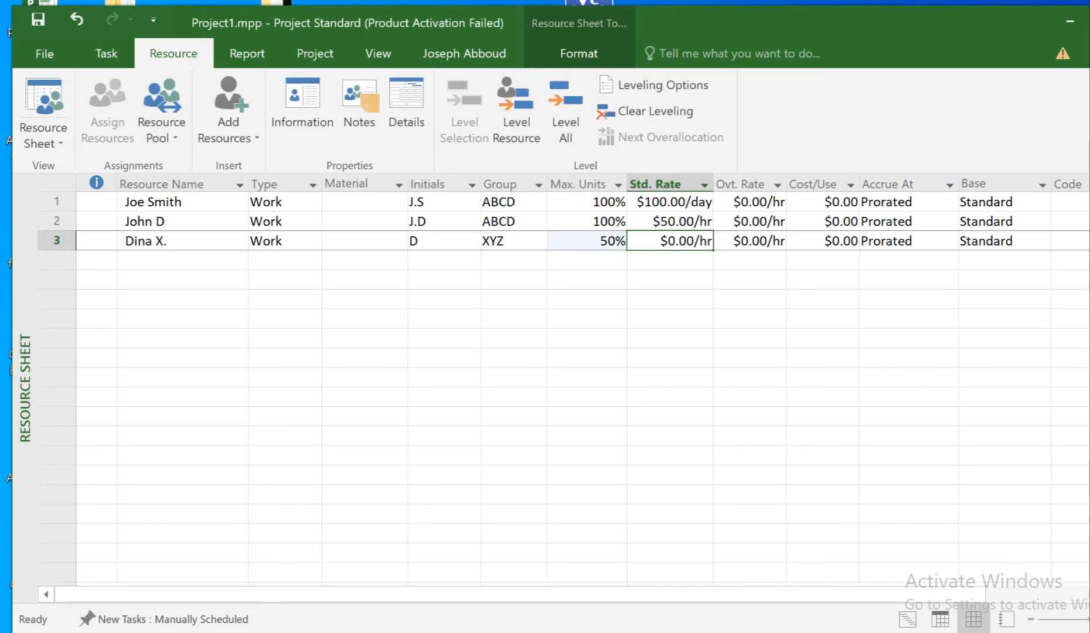
{"action": "type", "text": "10"}
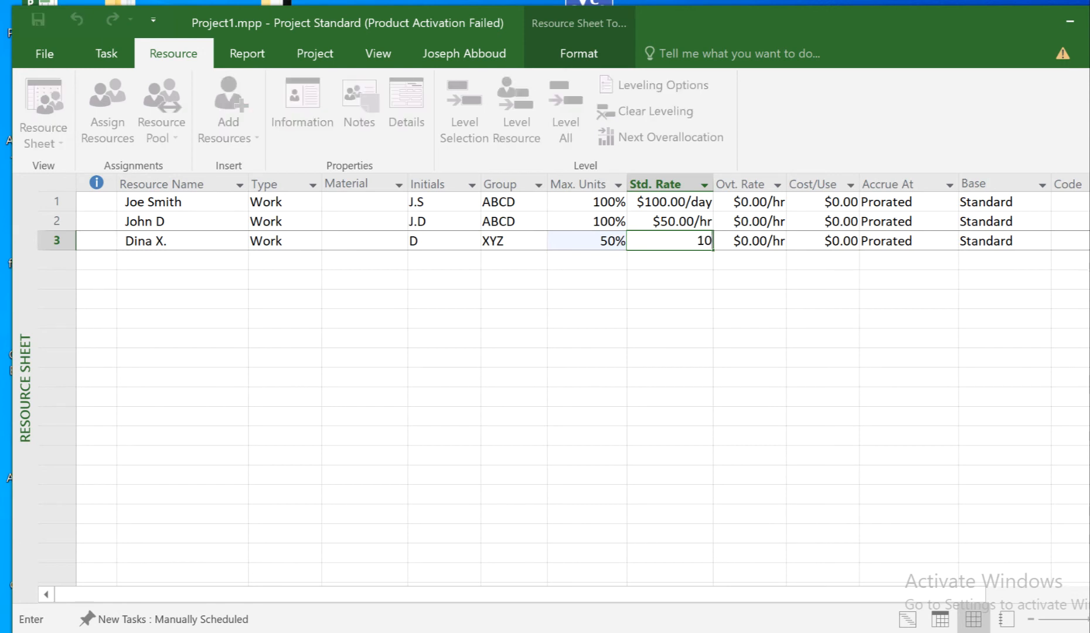
{"action": "type", "text": "0.00/d"}
{"action": "key", "text": "Return"}
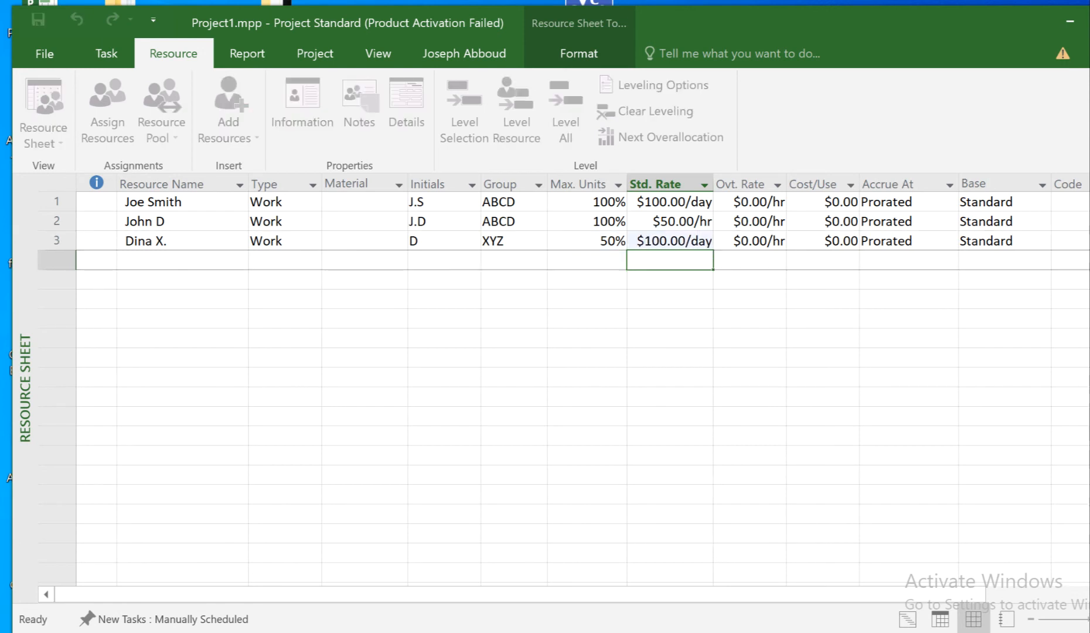
Add a fourth resource named Hotel and set its type to Cost
{"action": "left_click", "coordinate": [176, 260]}
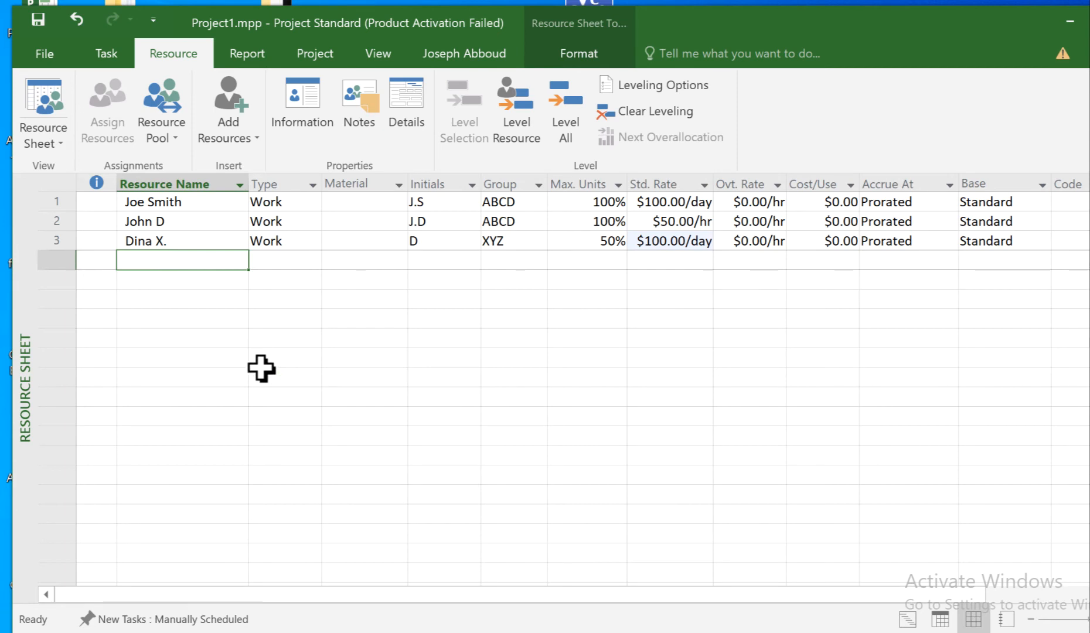
{"action": "type", "text": "Hotel"}
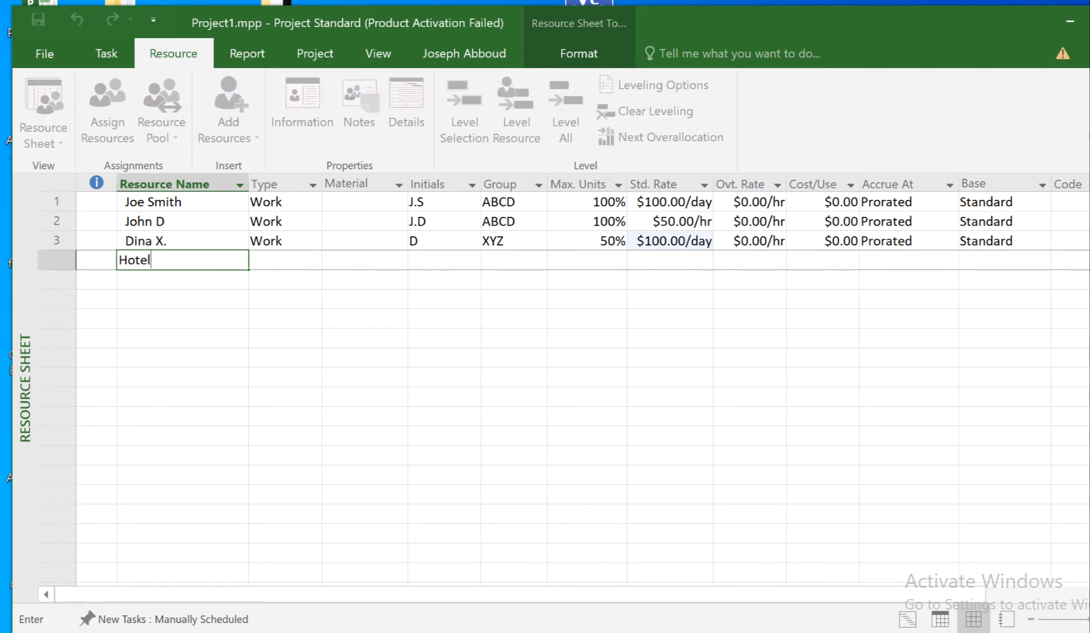
{"action": "key", "text": "Tab"}
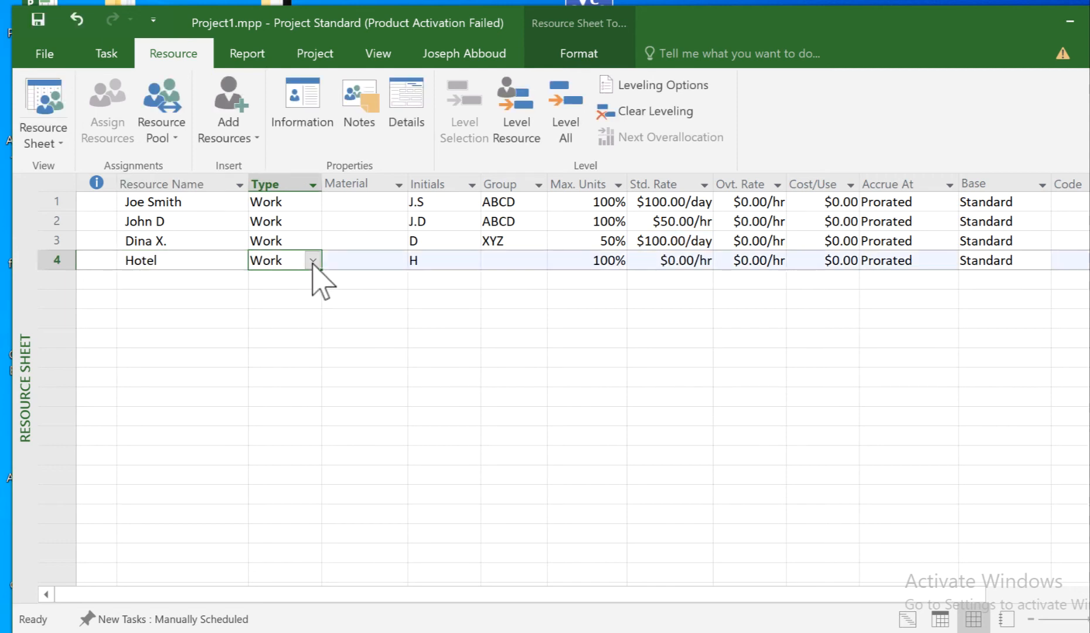
{"action": "left_click", "coordinate": [313, 261]}
{"action": "left_click", "coordinate": [297, 278]}
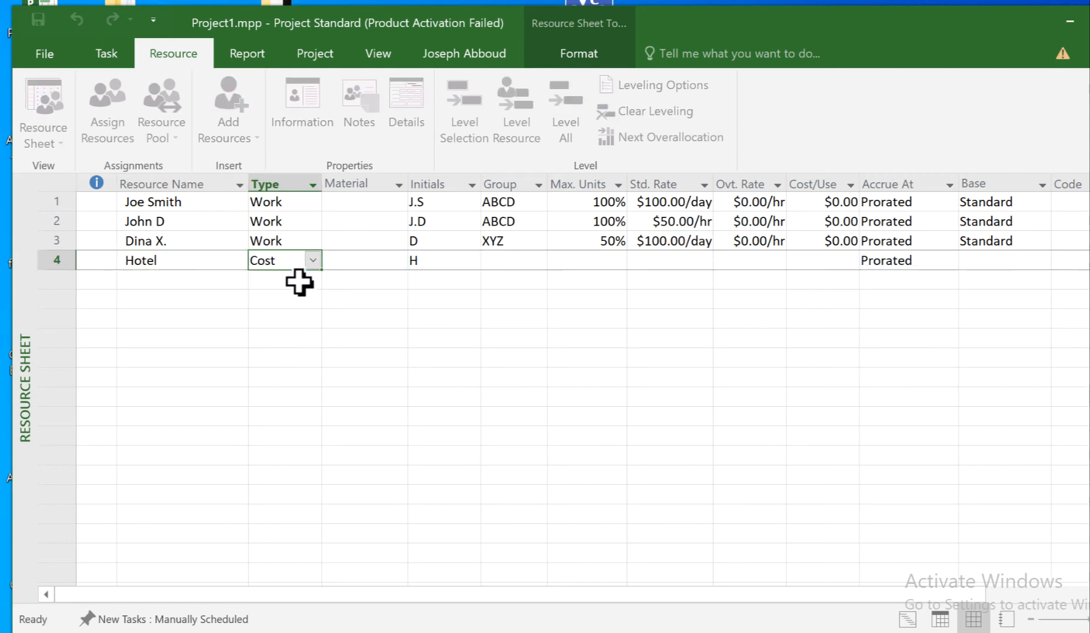
{"action": "left_click", "coordinate": [292, 374]}
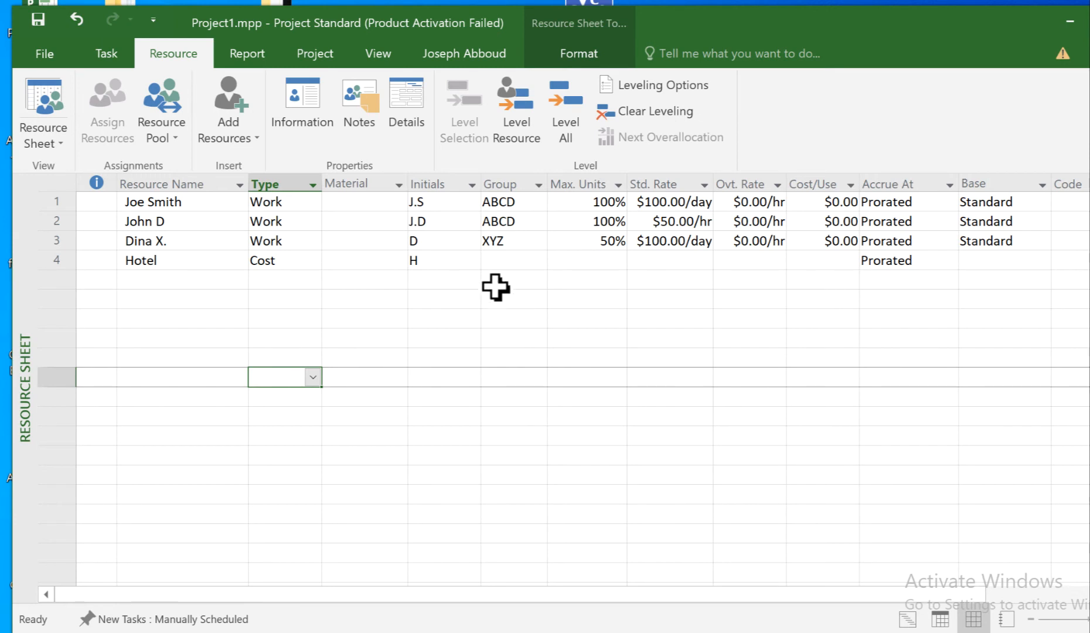
{"action": "left_click", "coordinate": [508, 261]}
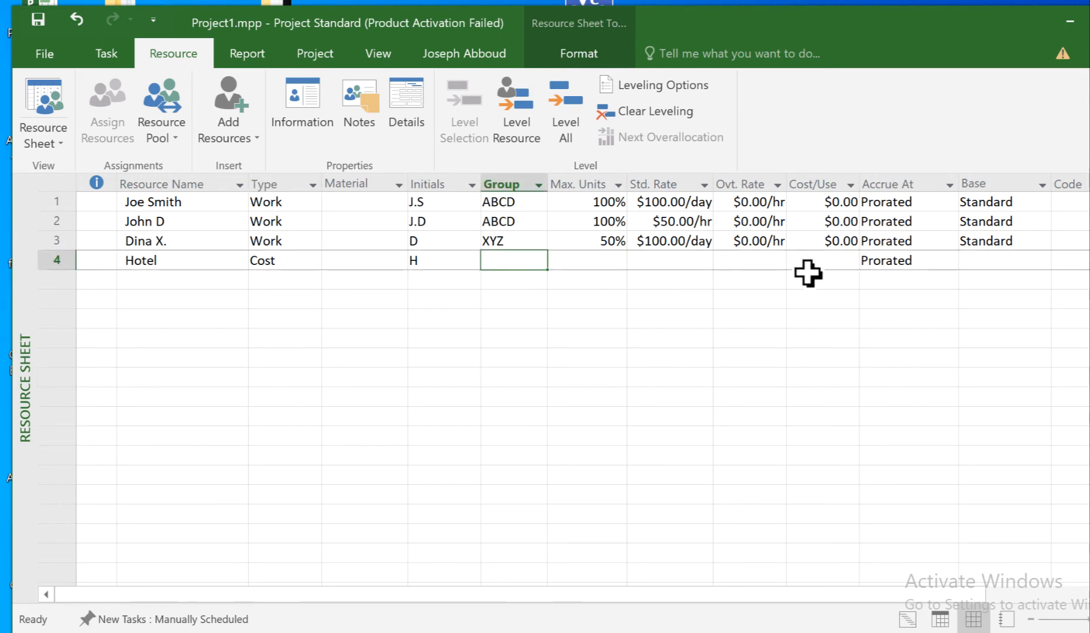
{"action": "left_click", "coordinate": [828, 263]}
{"action": "left_click", "coordinate": [734, 262]}
{"action": "left_click", "coordinate": [686, 262]}
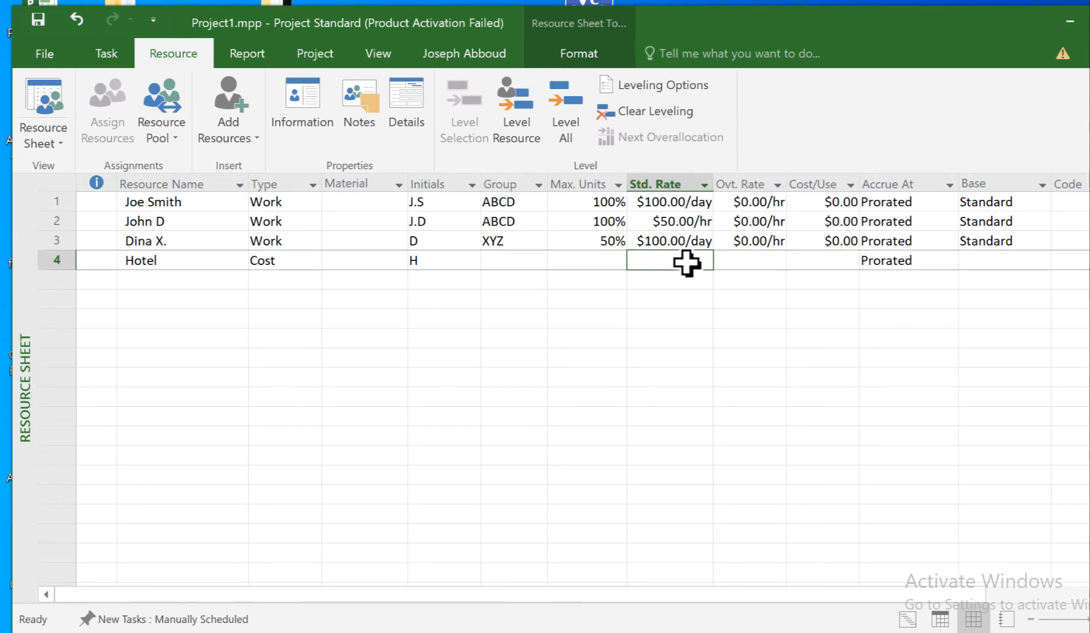
{"action": "left_click", "coordinate": [609, 261]}
{"action": "left_click", "coordinate": [530, 261]}
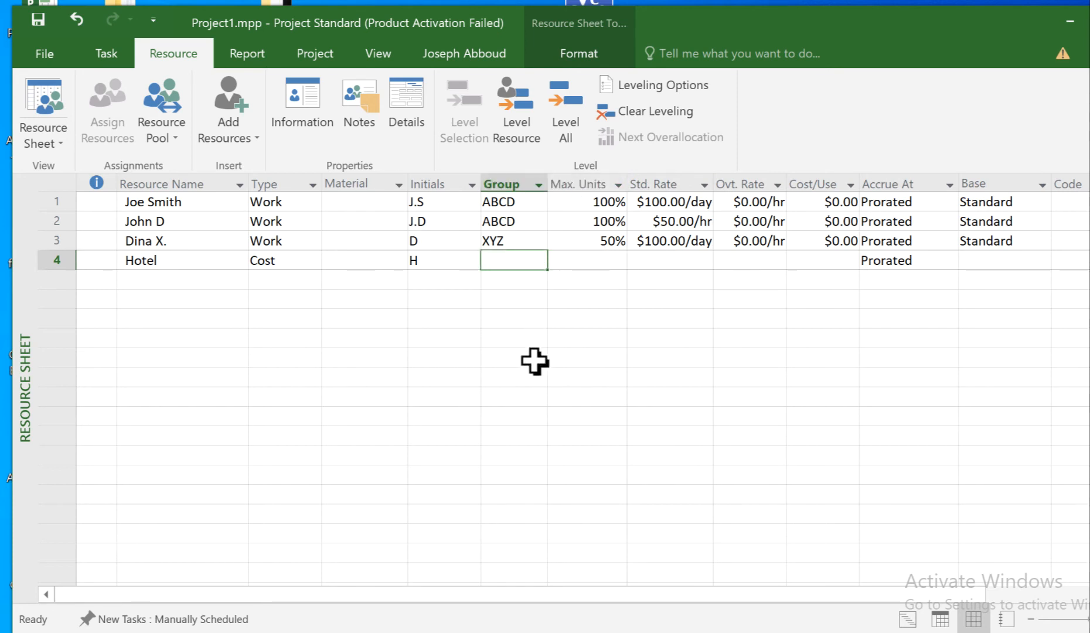
{"action": "type", "text": "ke;ew"}
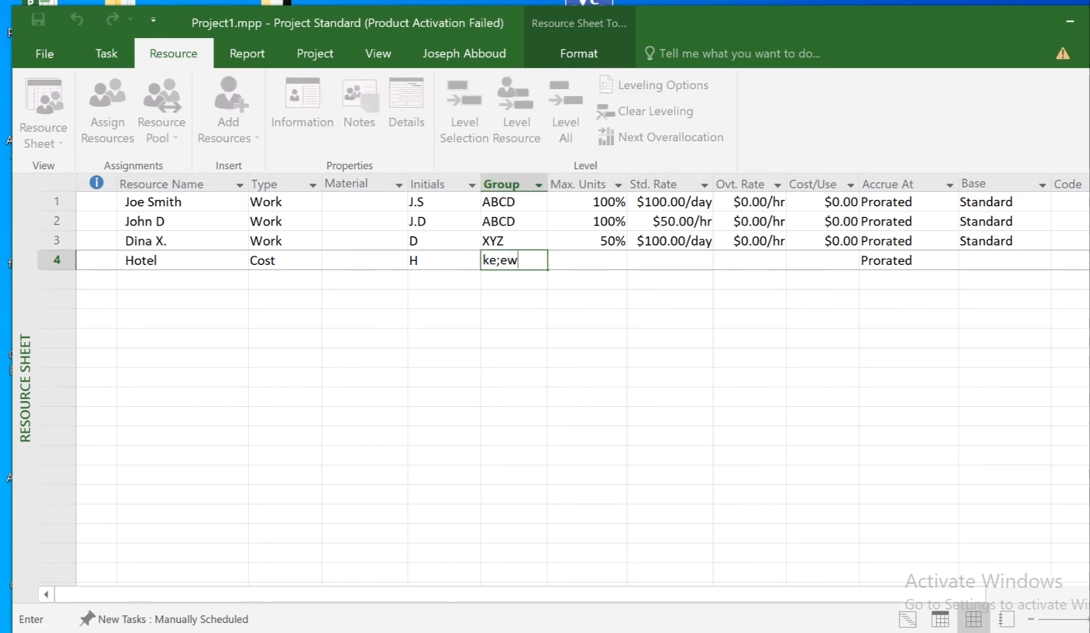
{"action": "key", "text": "BackSpace"}
{"action": "key", "text": "BackSpace"}
{"action": "key", "text": "BackSpace"}
{"action": "key", "text": "Escape"}
Set the Hotel resource's group to Holiday Inn and widen the Group column to fit the name
{"action": "type", "text": "Holiday IN"}
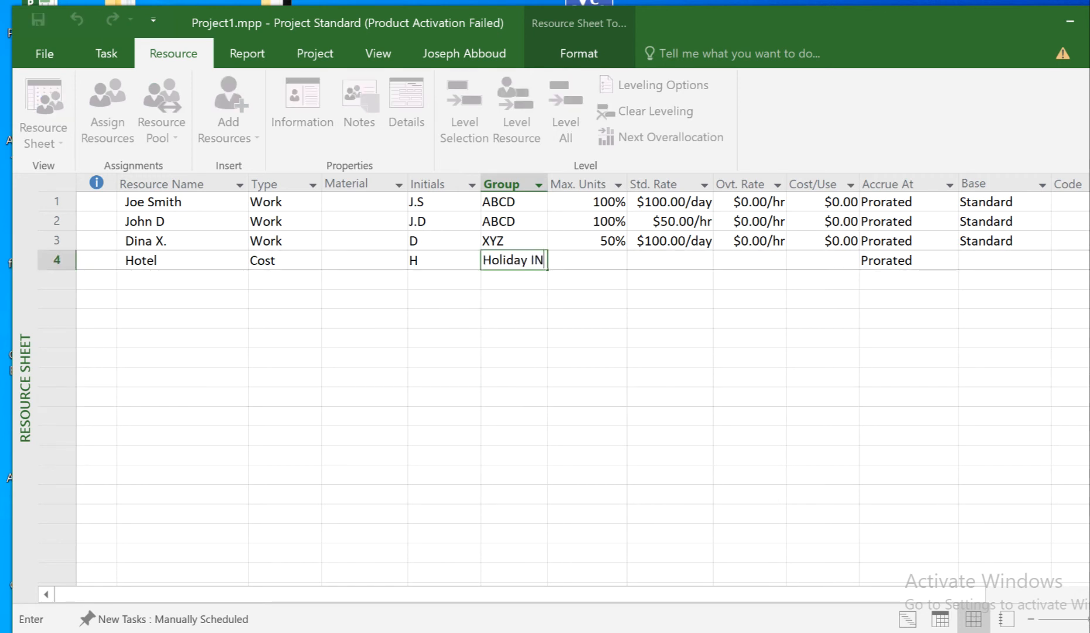
{"action": "type", "text": "n"}
{"action": "key", "text": "BackSpace"}
{"action": "key", "text": "BackSpace"}
{"action": "type", "text": "nn"}
{"action": "key", "text": "Return"}
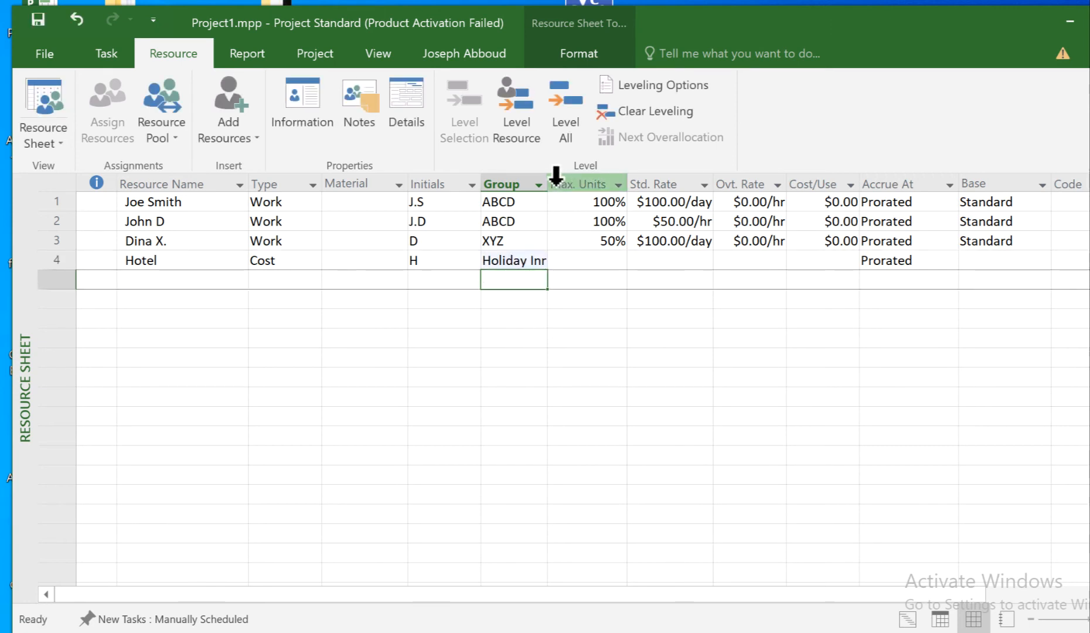
{"action": "left_click_drag", "start_coordinate": [548, 185], "coordinate": [593, 185]}
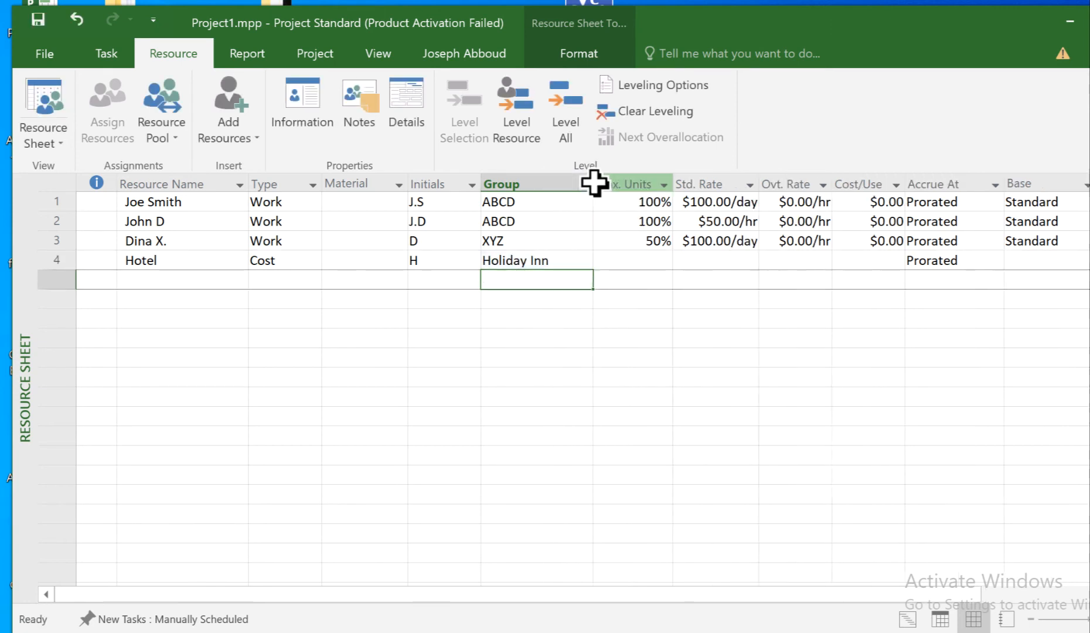
{"action": "left_click", "coordinate": [671, 278]}
{"action": "left_click", "coordinate": [632, 261]}
{"action": "left_click", "coordinate": [702, 261]}
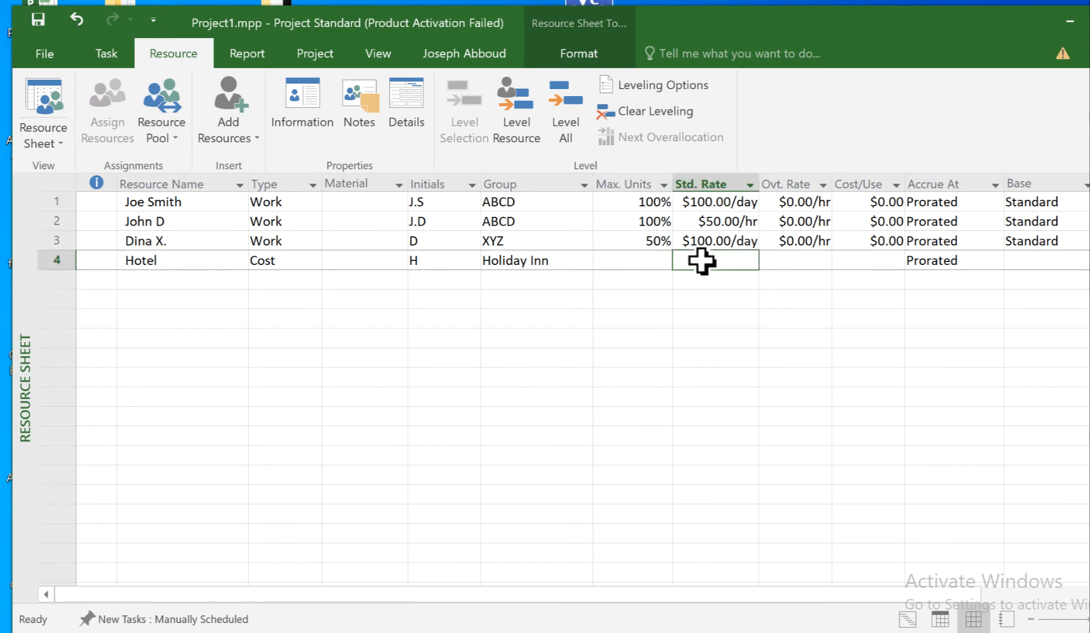
{"action": "left_click", "coordinate": [812, 262]}
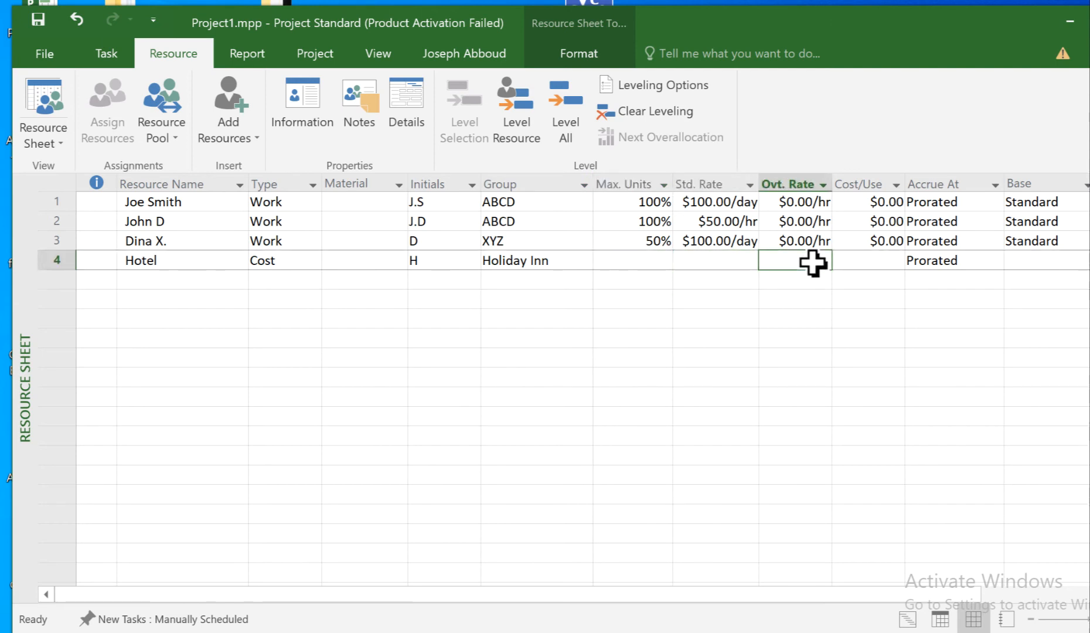
{"action": "left_click", "coordinate": [215, 278]}
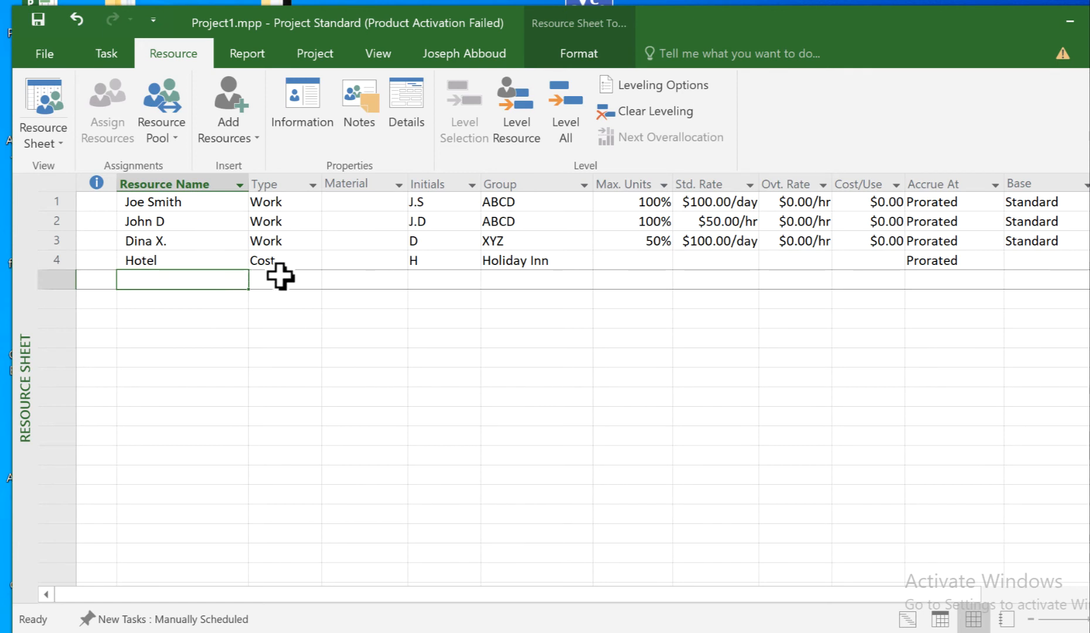
{"action": "left_click", "coordinate": [214, 263]}
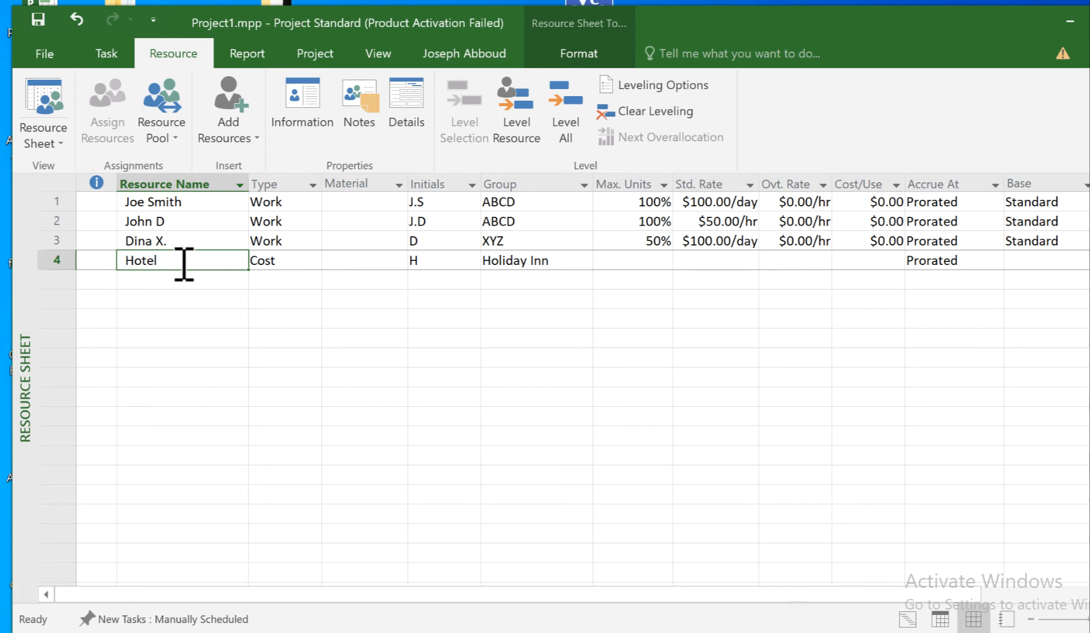
{"action": "left_click", "coordinate": [180, 225]}
Add a fifth resource named Electric Saw below Hotel and set its type to Material
{"action": "left_click", "coordinate": [187, 258]}
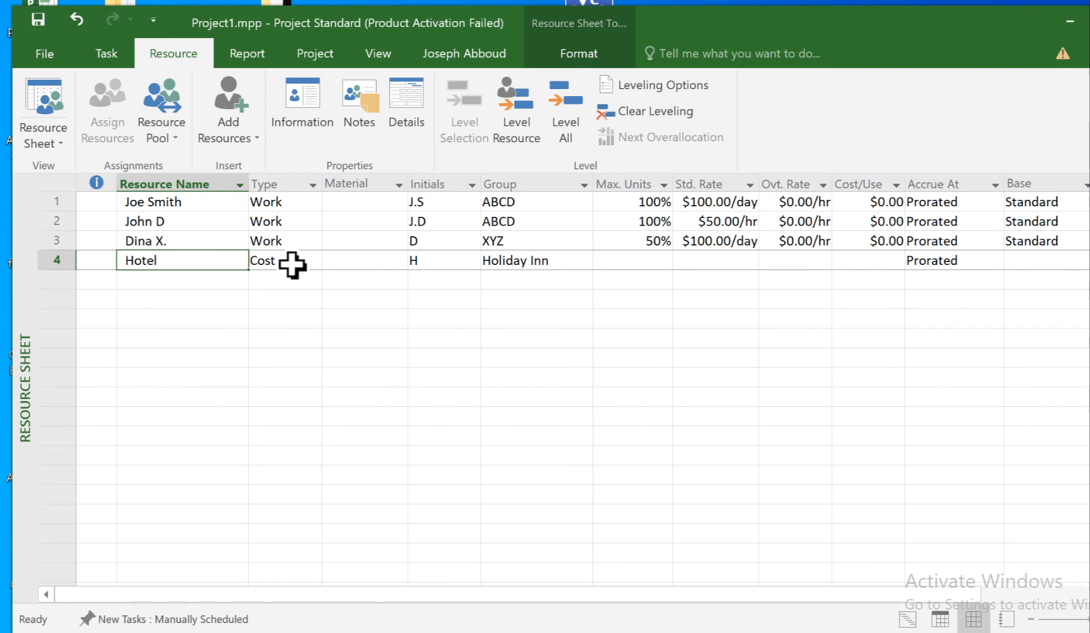
{"action": "key", "text": "Down"}
{"action": "type", "text": "Elect"}
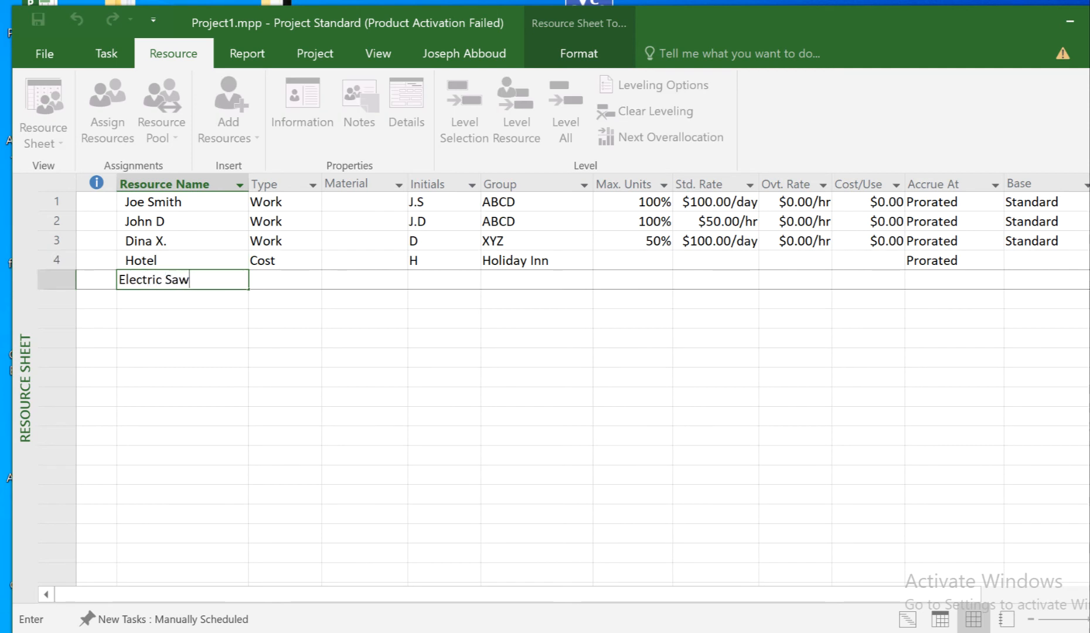
{"action": "key", "text": "Tab"}
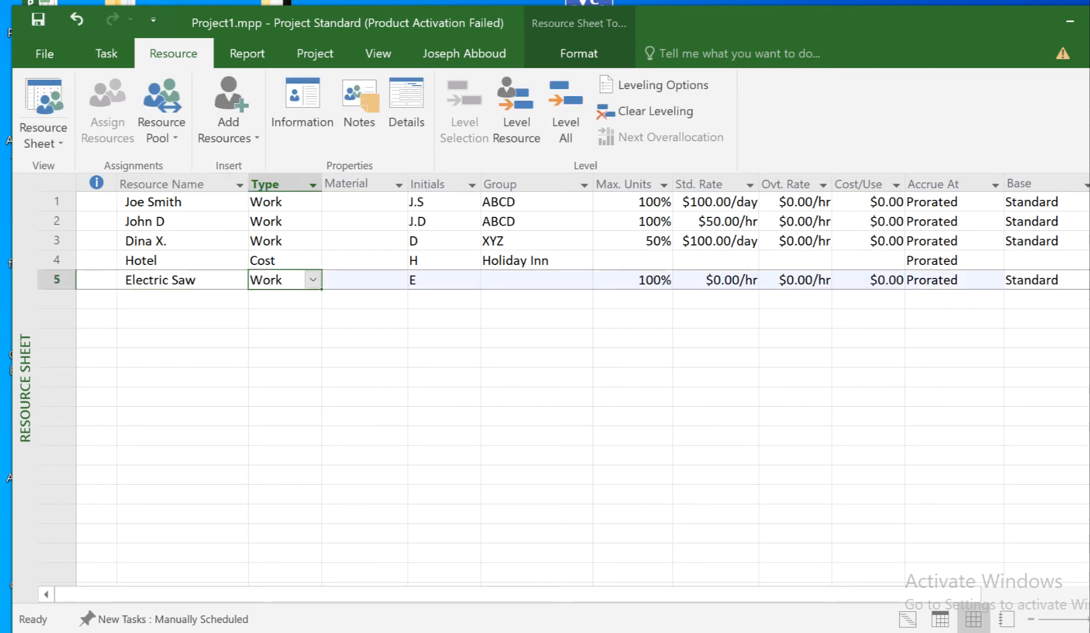
{"action": "left_click", "coordinate": [315, 281]}
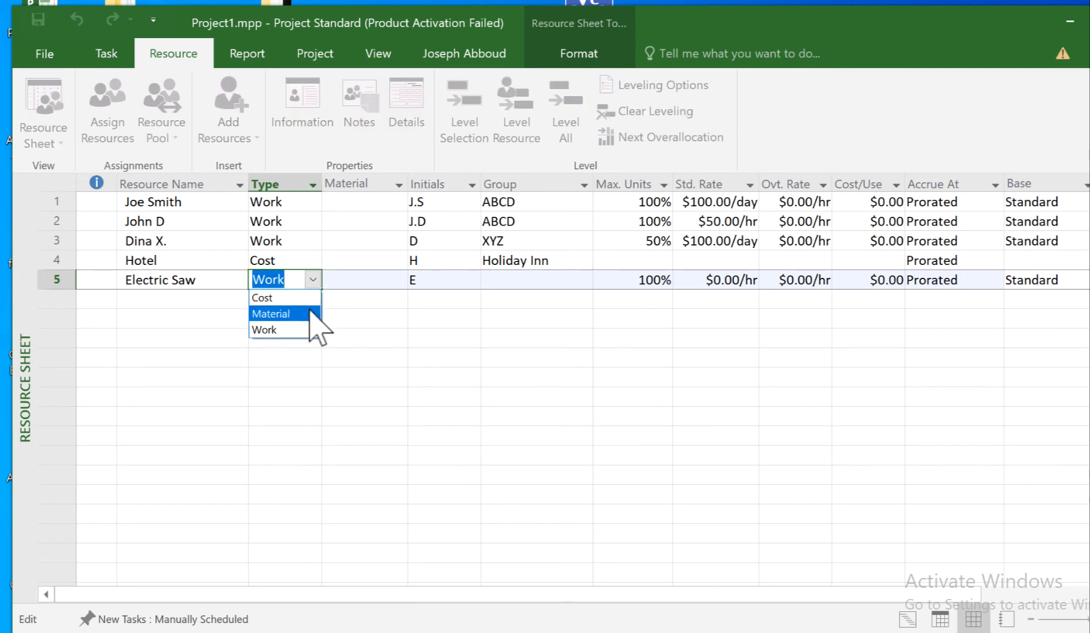
{"action": "left_click", "coordinate": [309, 310]}
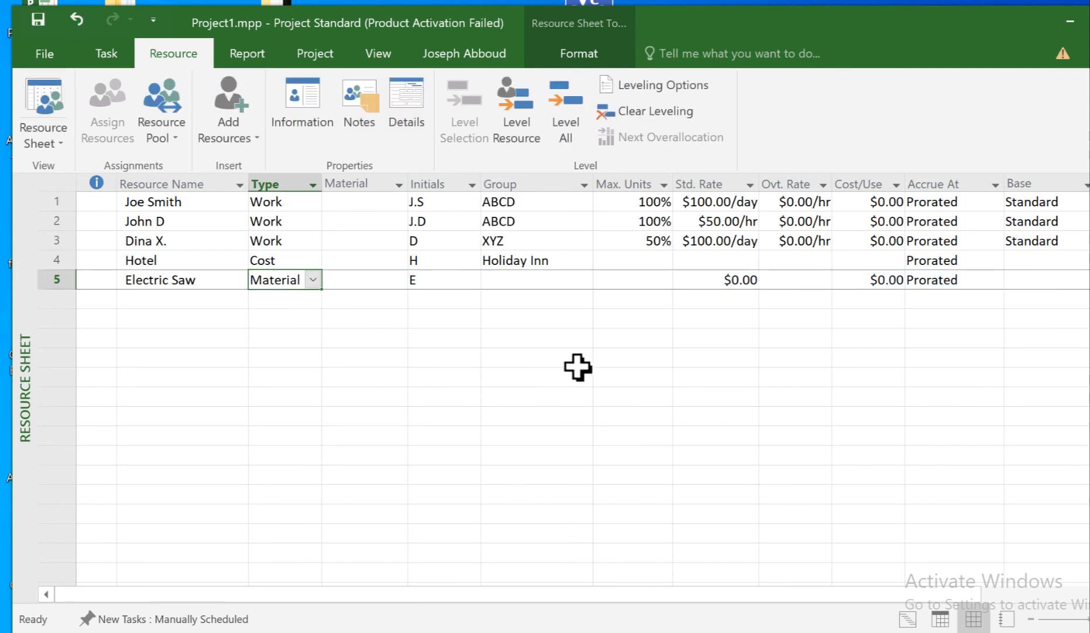
Set the Electric Saw resource's cost per use to $20.00
{"action": "left_click", "coordinate": [871, 281]}
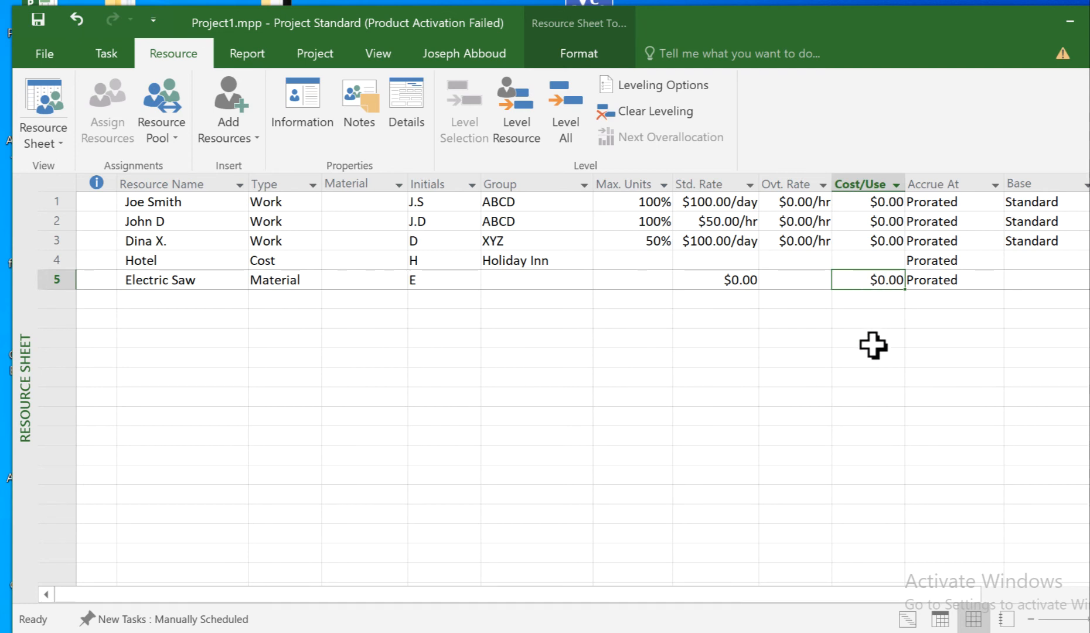
{"action": "type", "text": "20"}
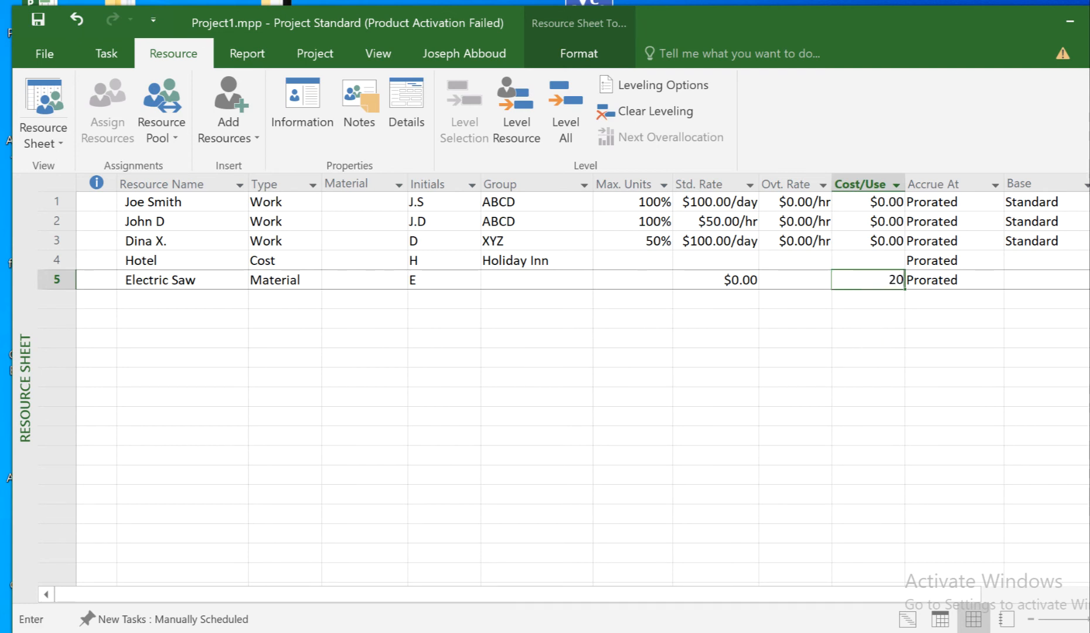
{"action": "key", "text": "Return"}
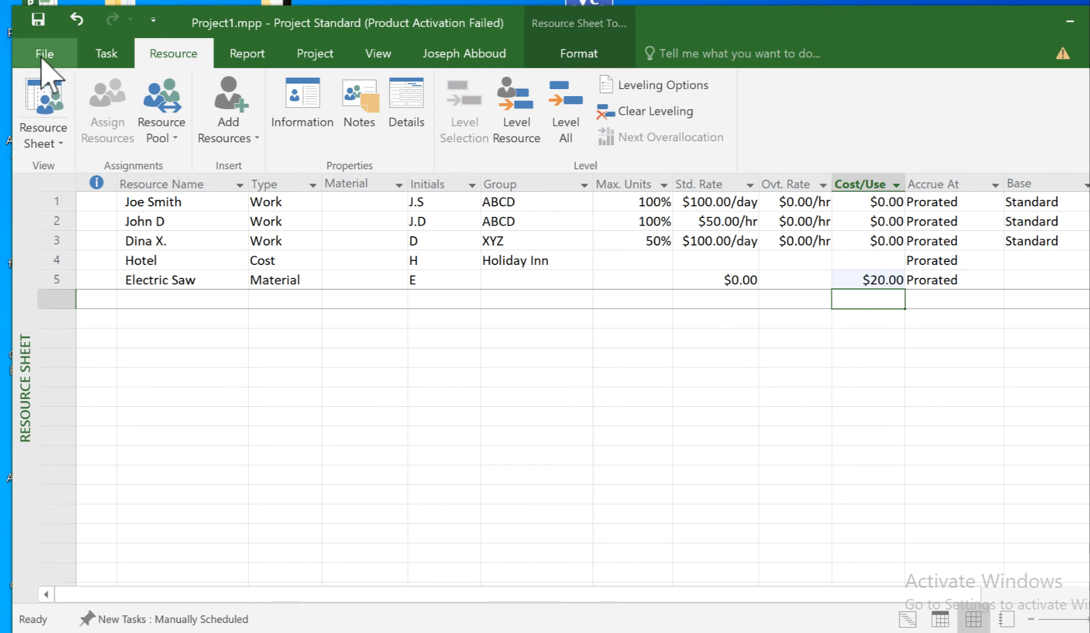
Switch to the Gantt Chart view and check which resources can be assigned to the Erecting walls task
{"action": "left_click", "coordinate": [106, 53]}
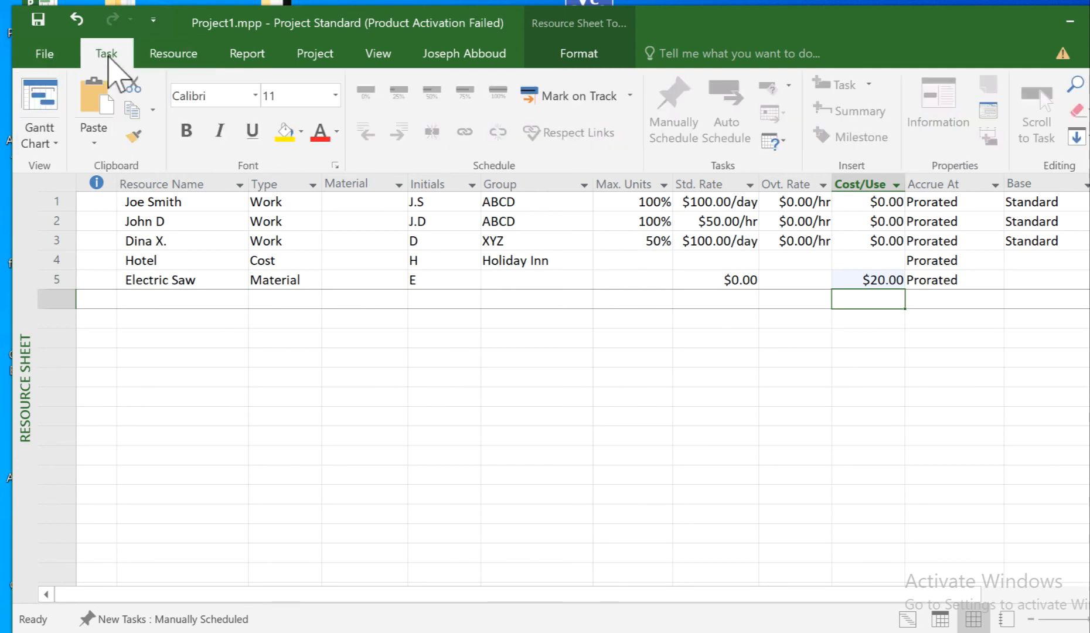
{"action": "left_click", "coordinate": [40, 99]}
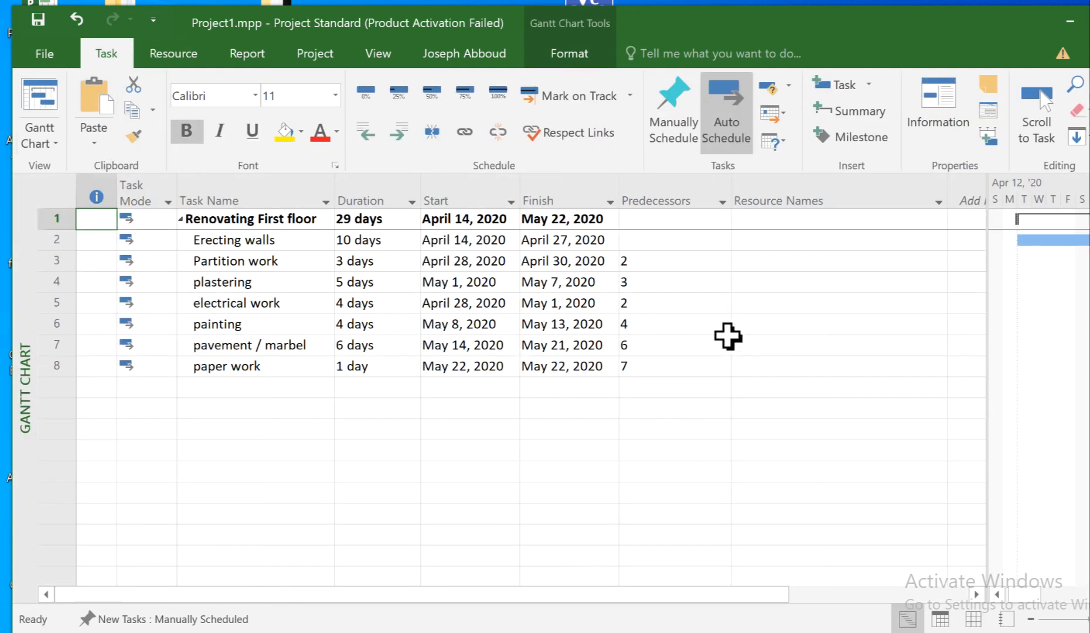
{"action": "left_click", "coordinate": [904, 260]}
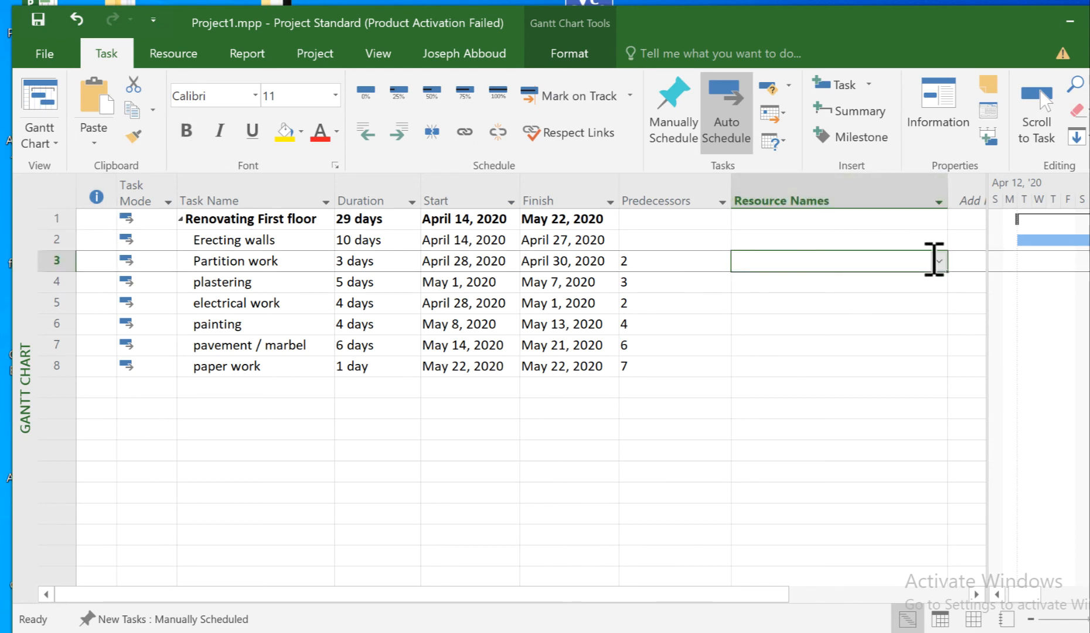
{"action": "left_click", "coordinate": [928, 240]}
{"action": "left_click", "coordinate": [868, 245]}
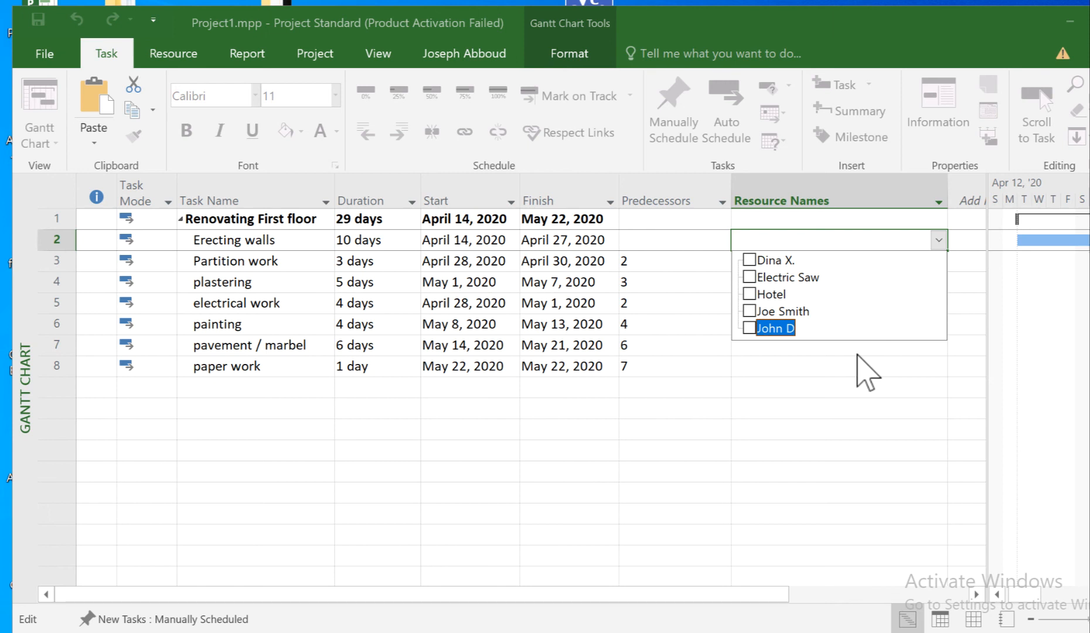
{"action": "key", "text": "Escape"}
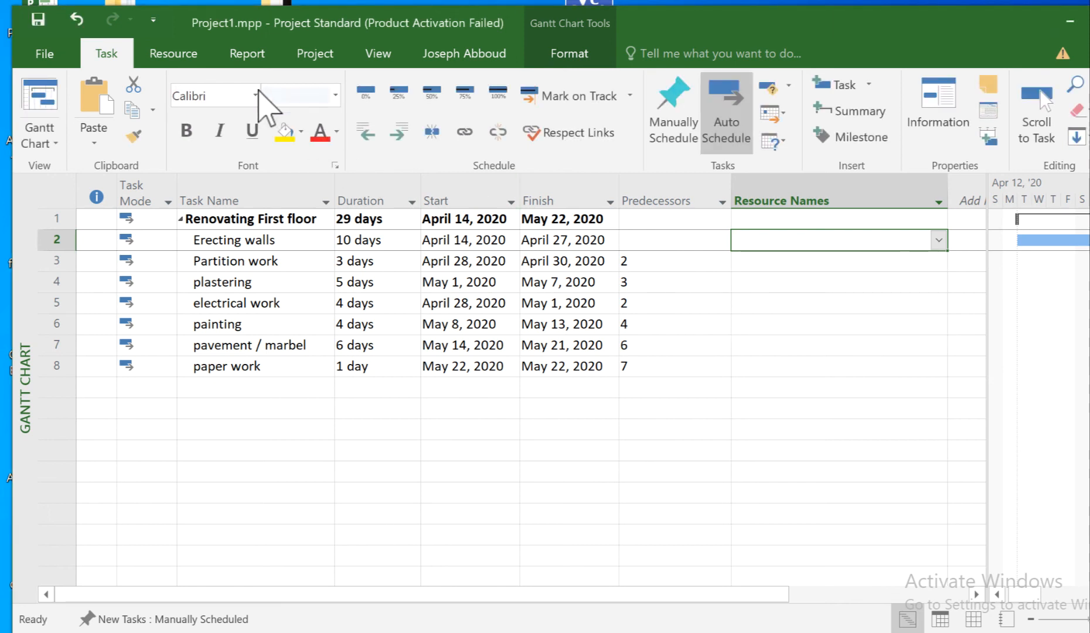
Examine the project statistics for cost and work before any resources are assigned to tasks
{"action": "left_click", "coordinate": [309, 52]}
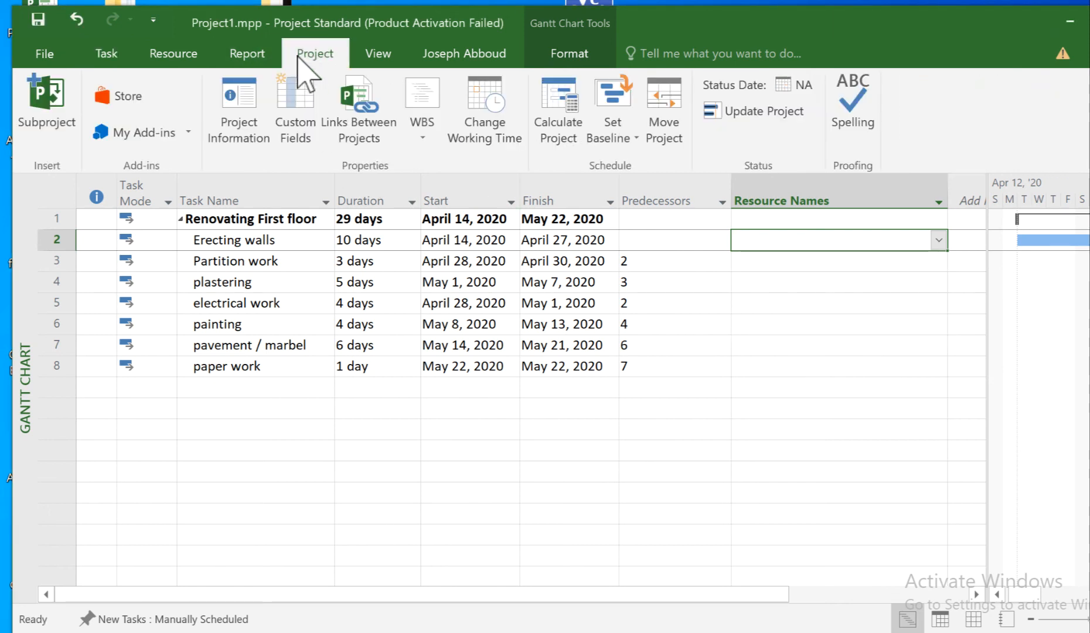
{"action": "left_click", "coordinate": [237, 112]}
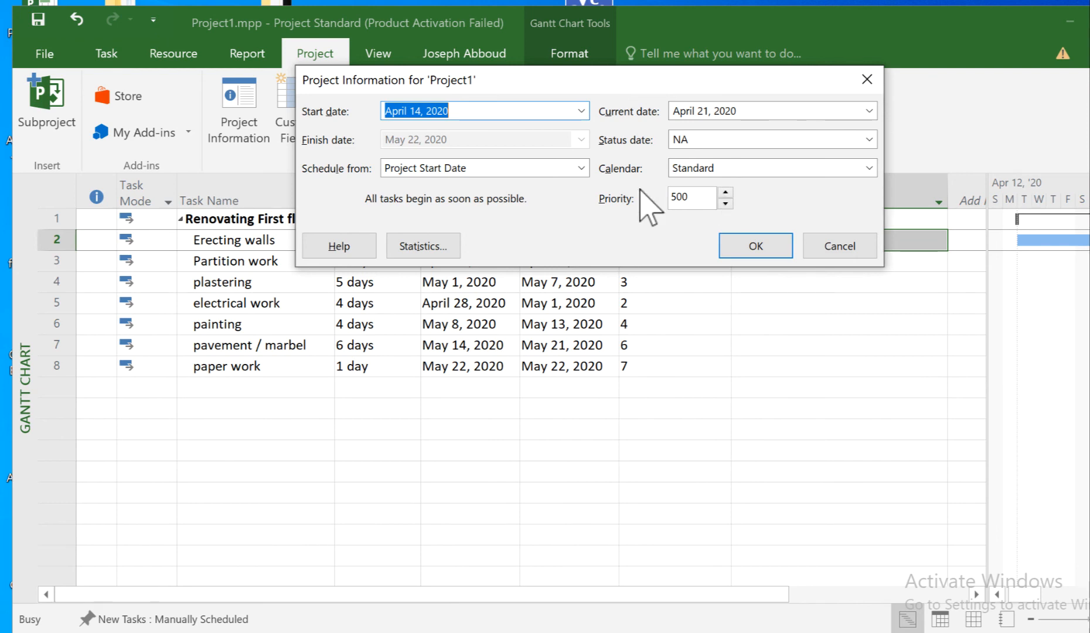
{"action": "left_click", "coordinate": [423, 246]}
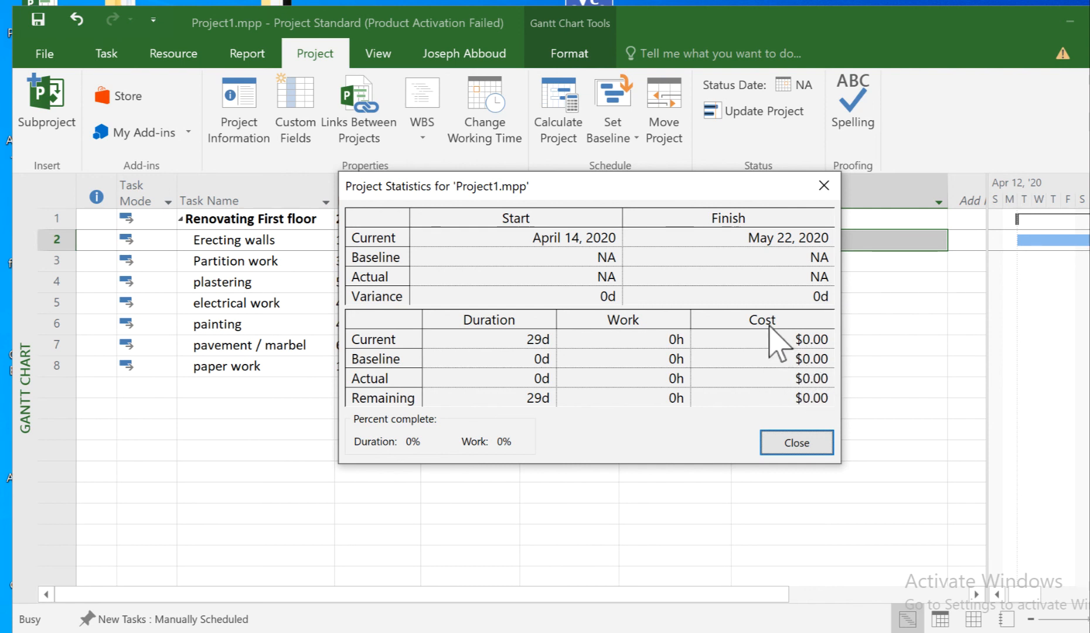
{"action": "left_click", "coordinate": [794, 442]}
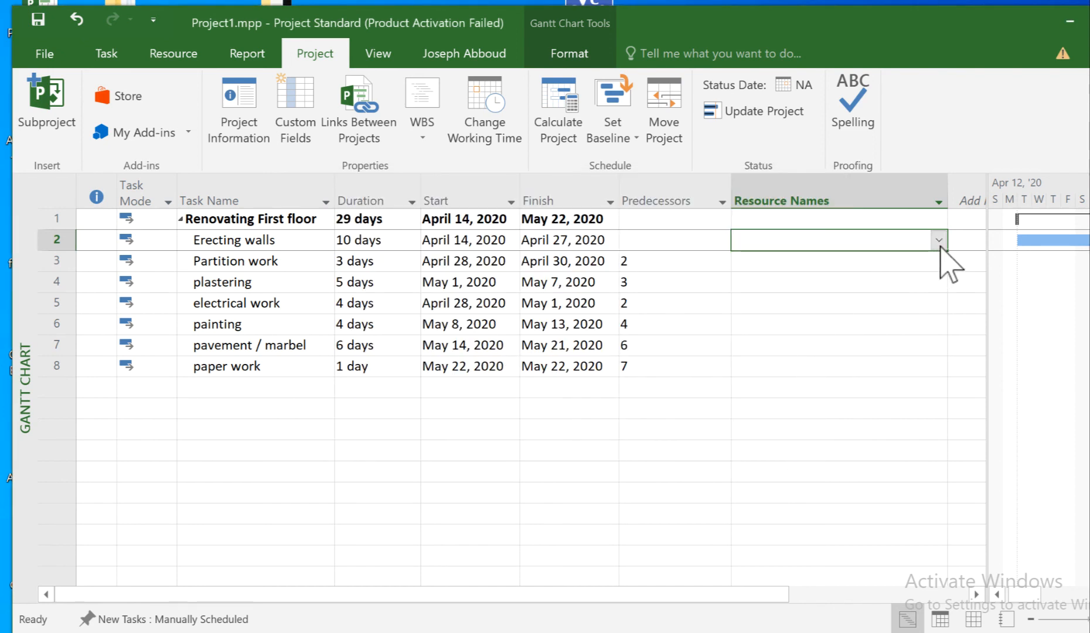
Assign the first work resource to the Erecting walls task and open the task's resource assignment details
{"action": "left_click", "coordinate": [938, 241]}
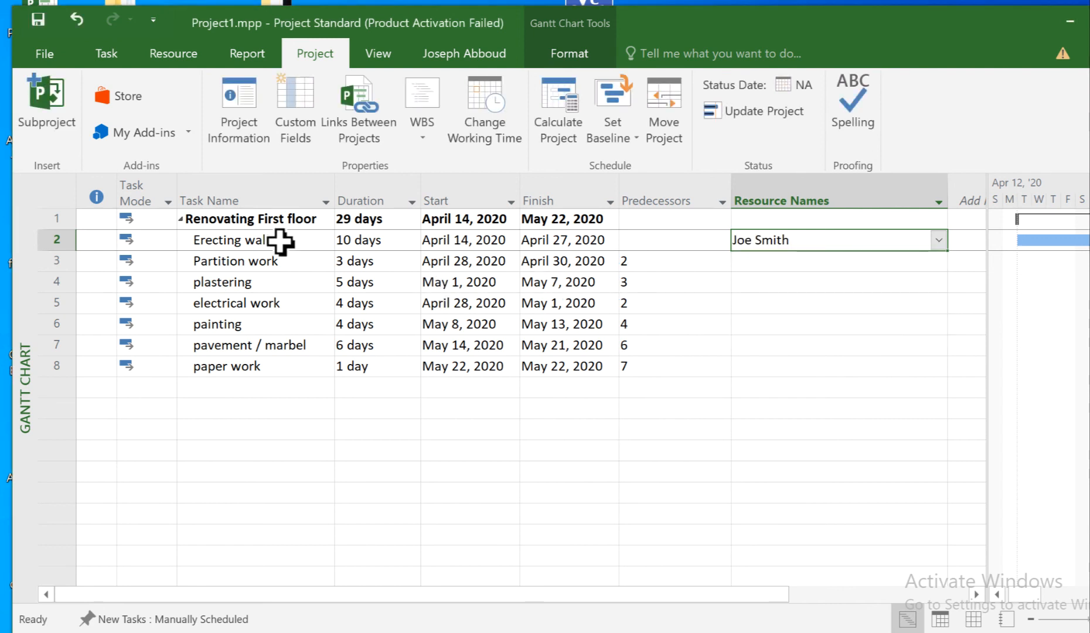
{"action": "left_click", "coordinate": [304, 241]}
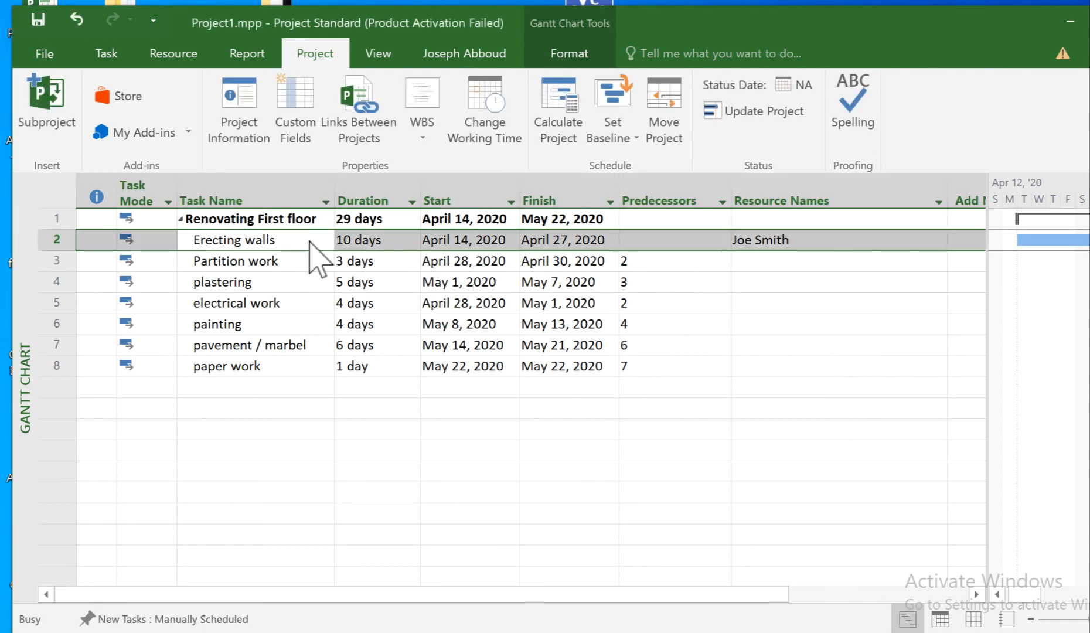
{"action": "double_click", "coordinate": [789, 241]}
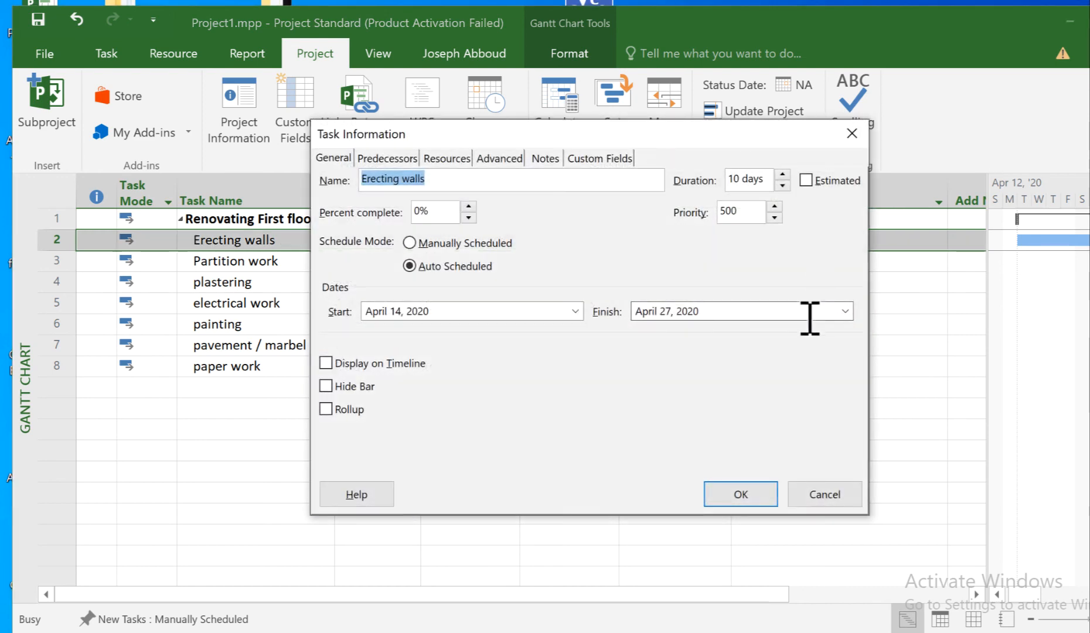
{"action": "left_click", "coordinate": [448, 158]}
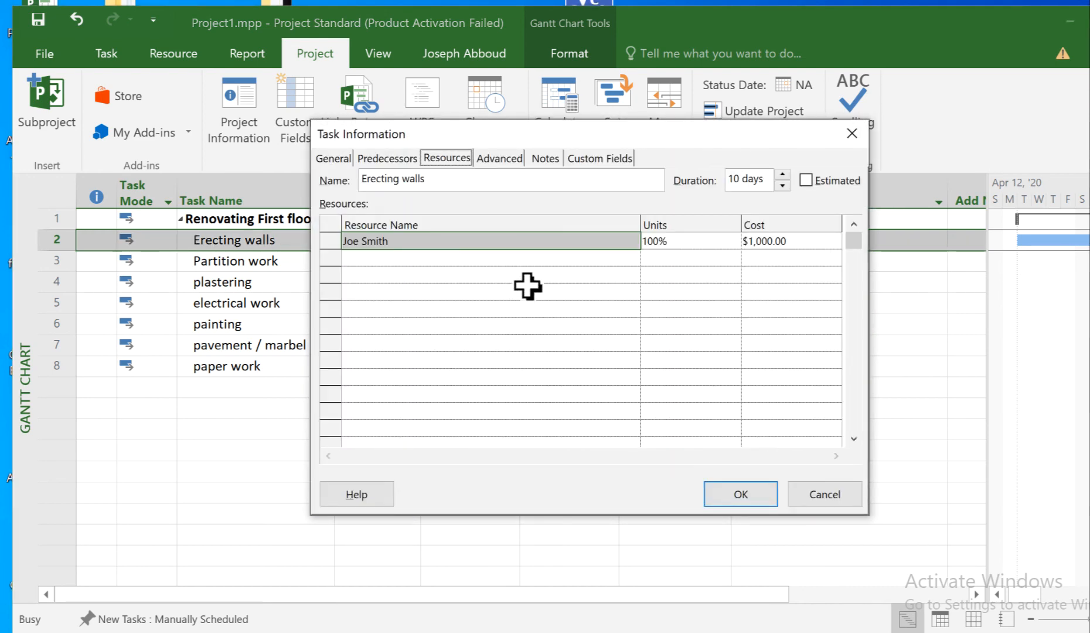
Add Hotel as a second resource on the Erecting walls task with a cost of $2,000.00
{"action": "left_click", "coordinate": [530, 257]}
{"action": "left_click", "coordinate": [632, 258]}
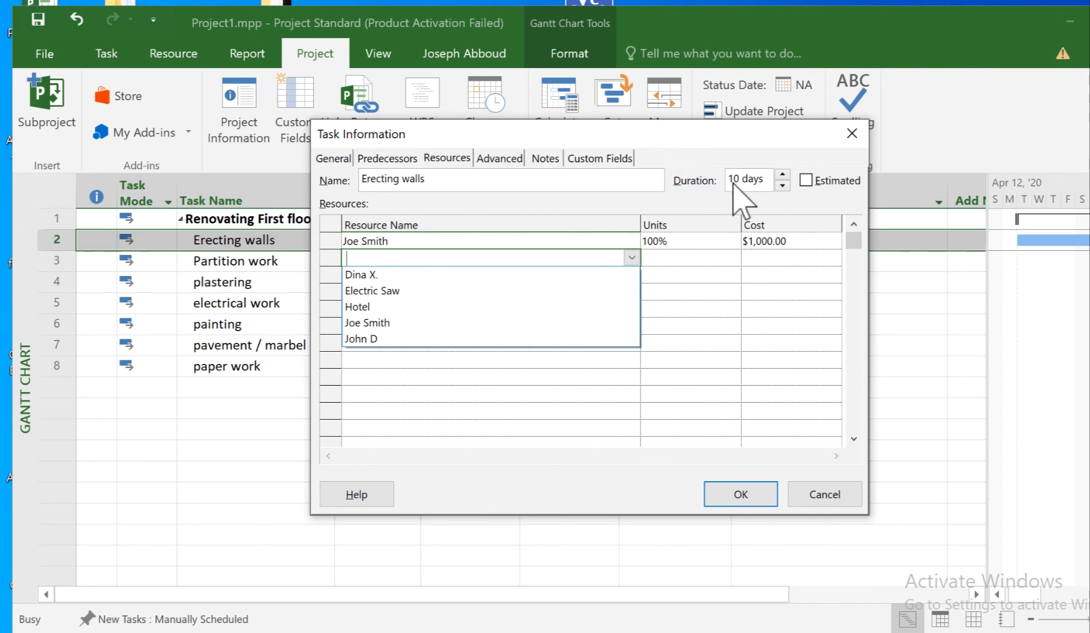
{"action": "left_click", "coordinate": [783, 253]}
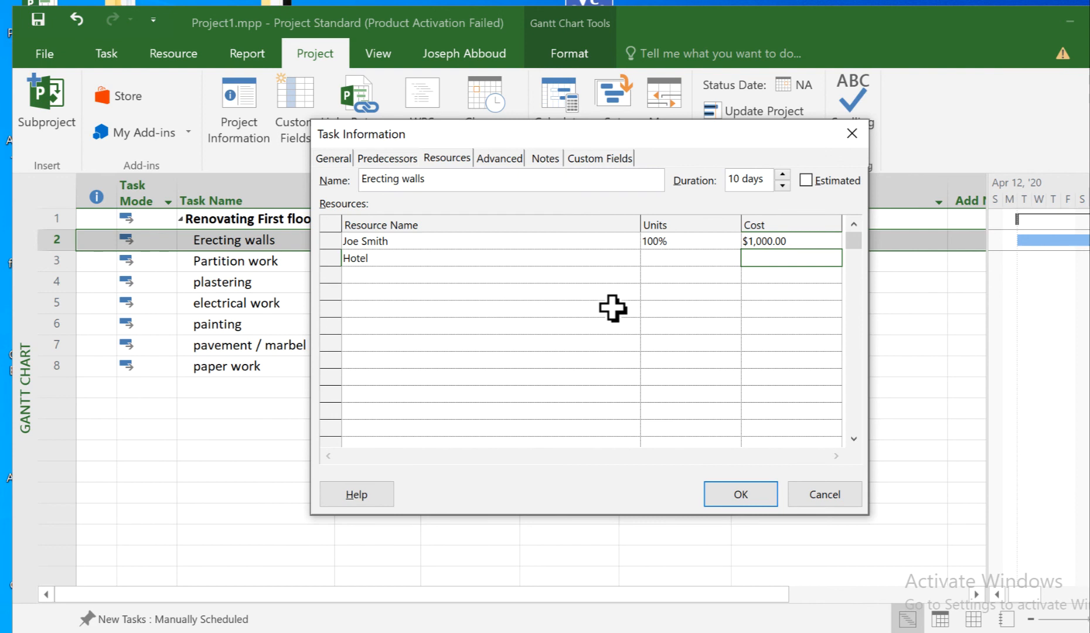
{"action": "type", "text": "2000"}
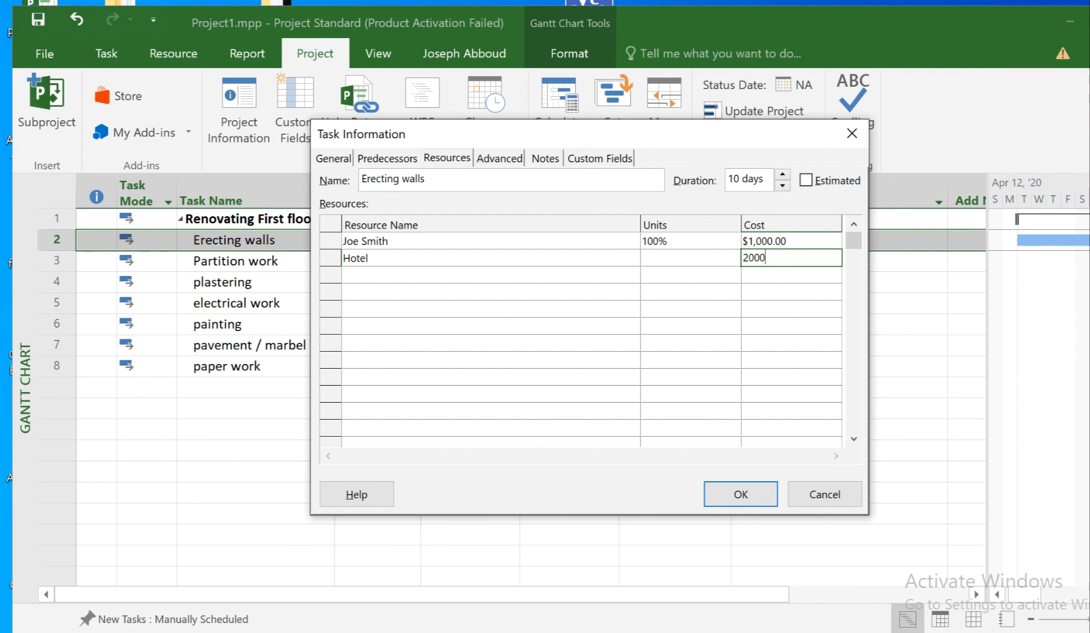
{"action": "key", "text": "Return"}
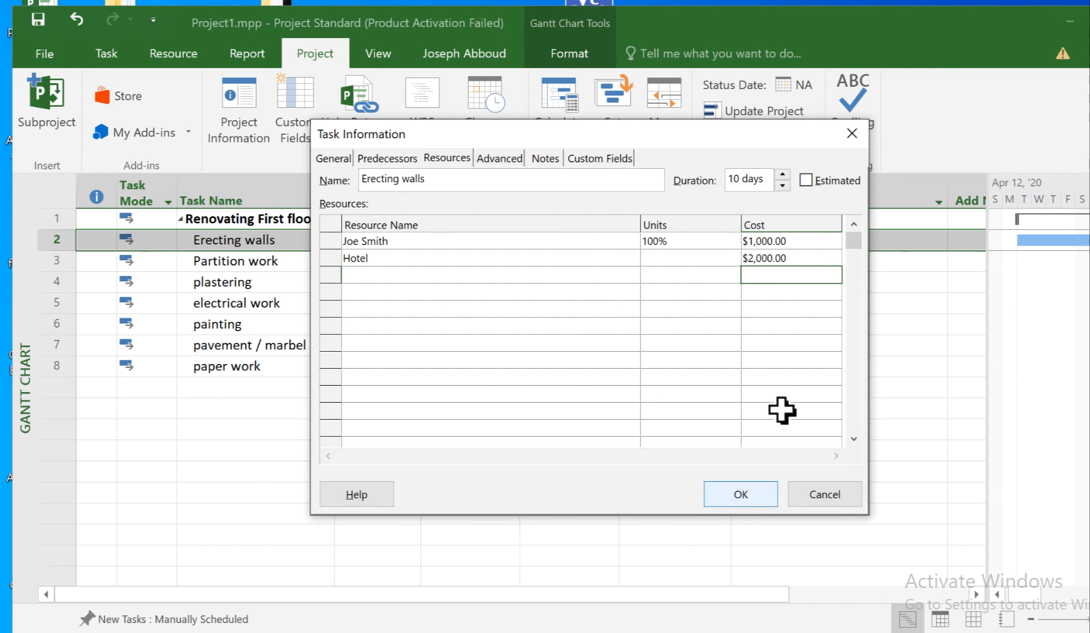
{"action": "left_click", "coordinate": [736, 498]}
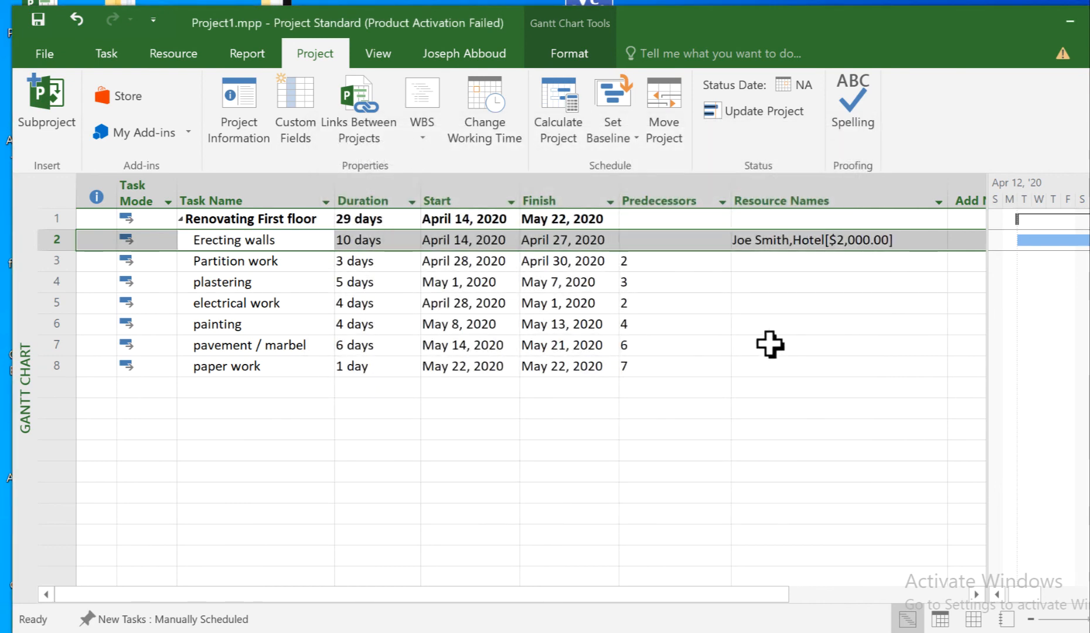
Review the project statistics again for the total cost and work with the Erecting walls resources assigned
{"action": "left_click", "coordinate": [237, 106]}
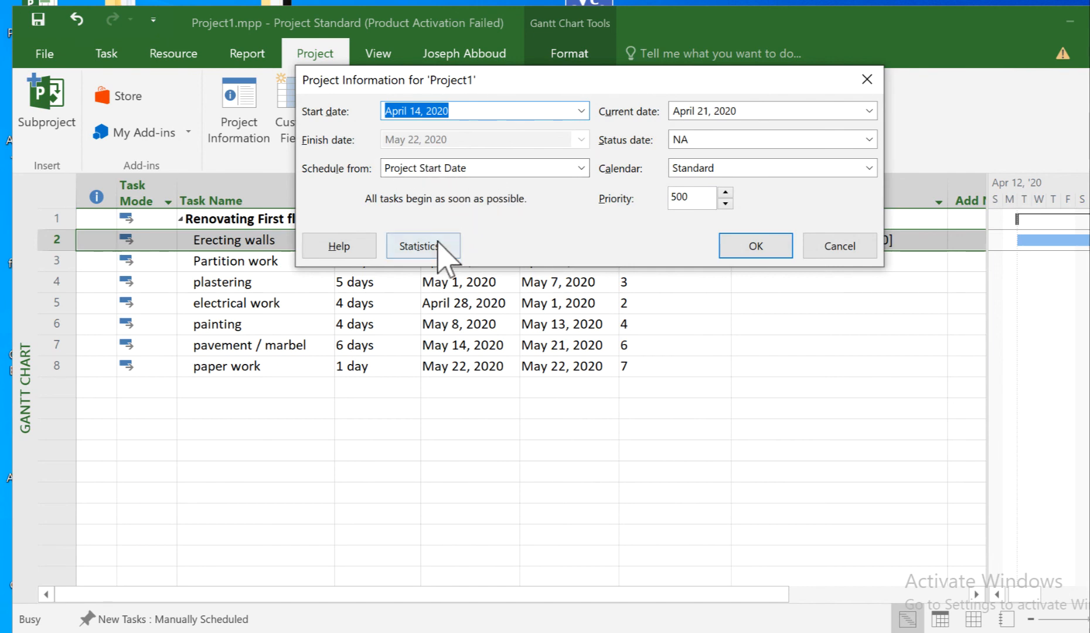
{"action": "left_click", "coordinate": [439, 247]}
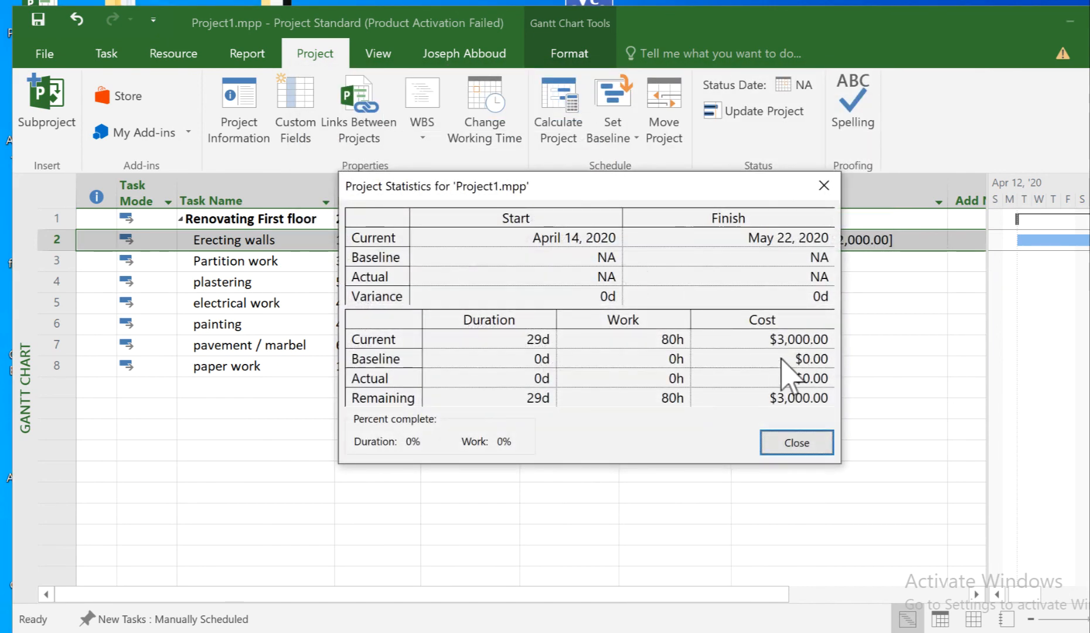